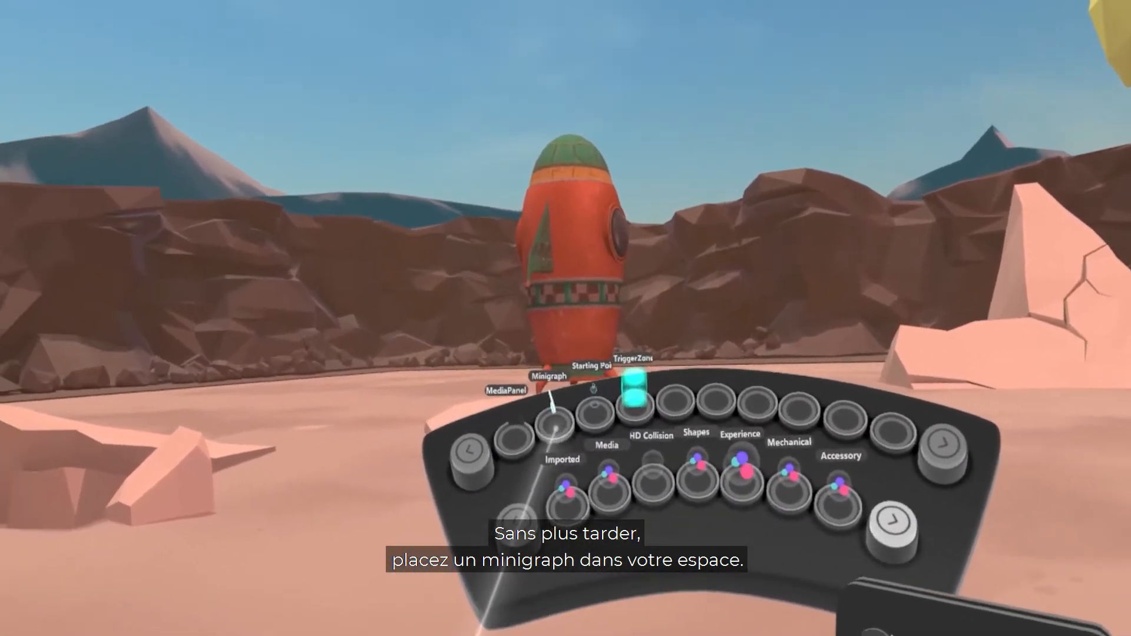
Step: Place a Minigraph from the collection in the space, close the collections, and open the Minigraph's canvas through its remix settings
left_click_drag(565, 426, 600, 380)
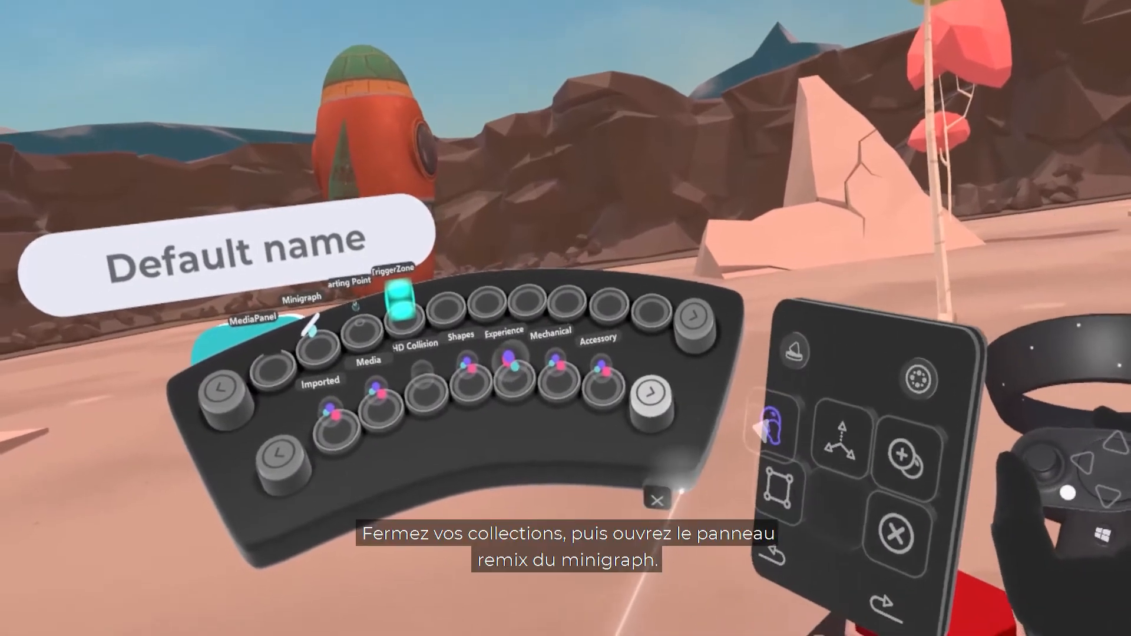
left_click(656, 498)
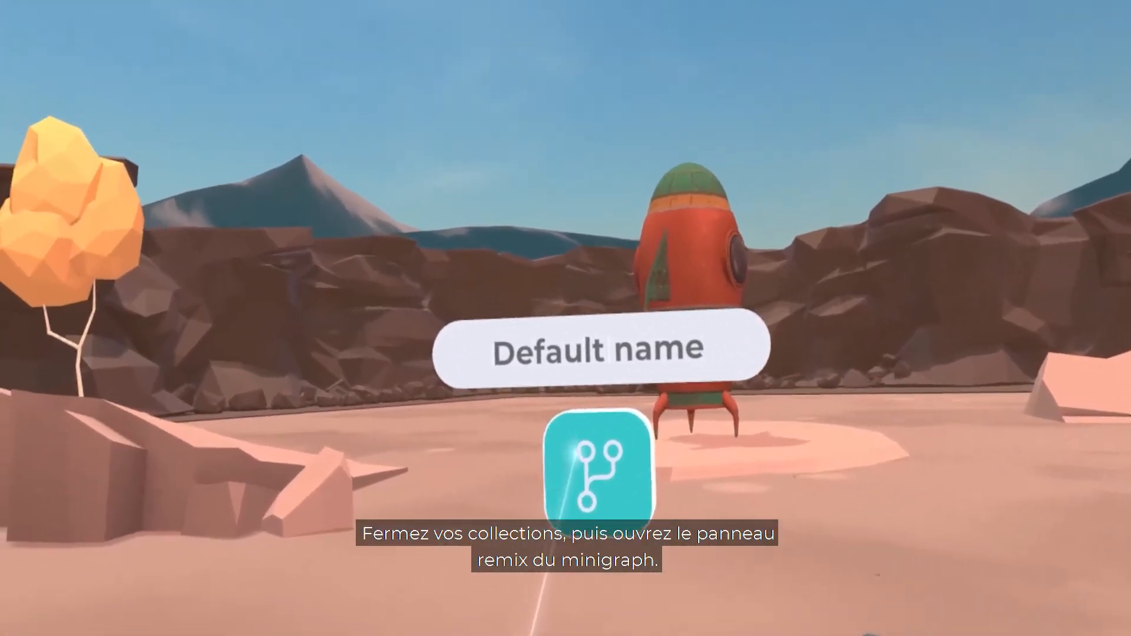
left_click(580, 469)
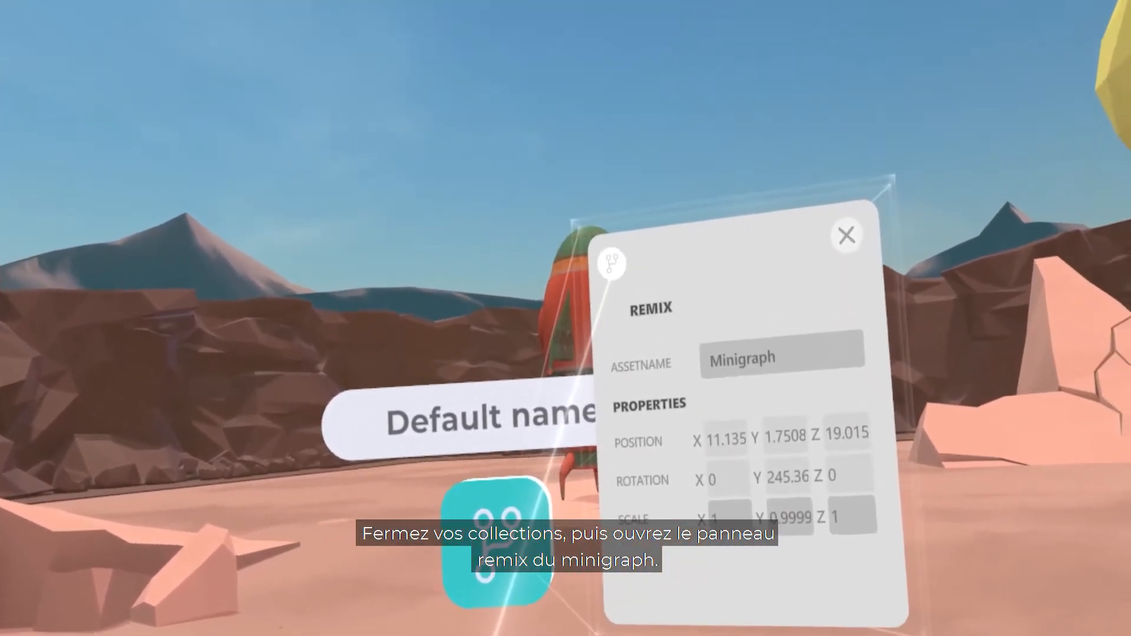
left_click(612, 264)
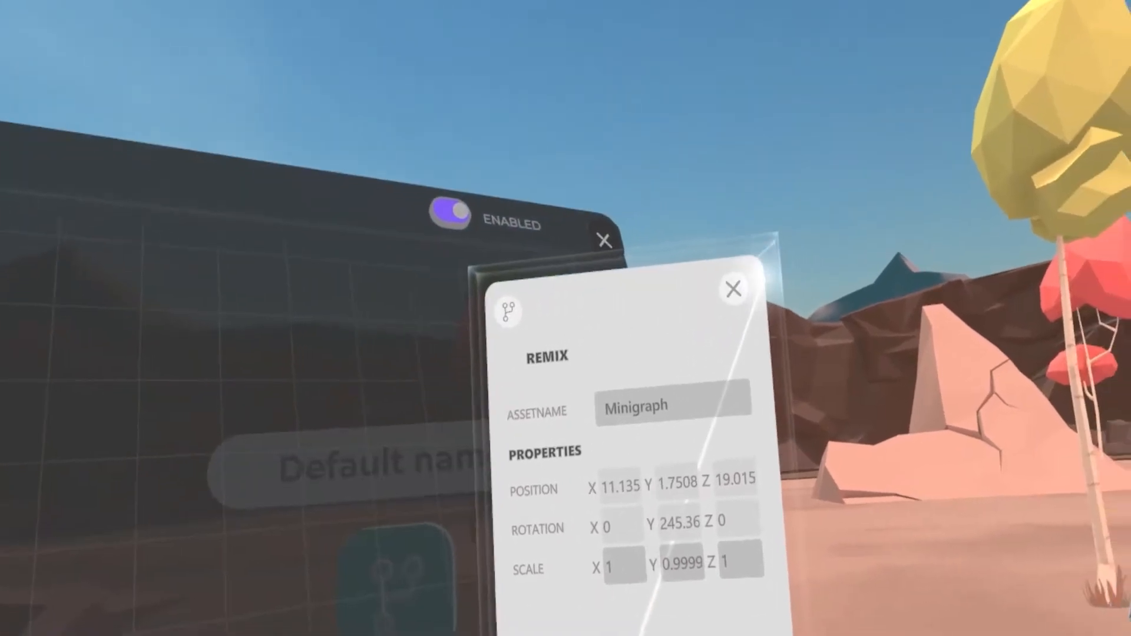
left_click(733, 289)
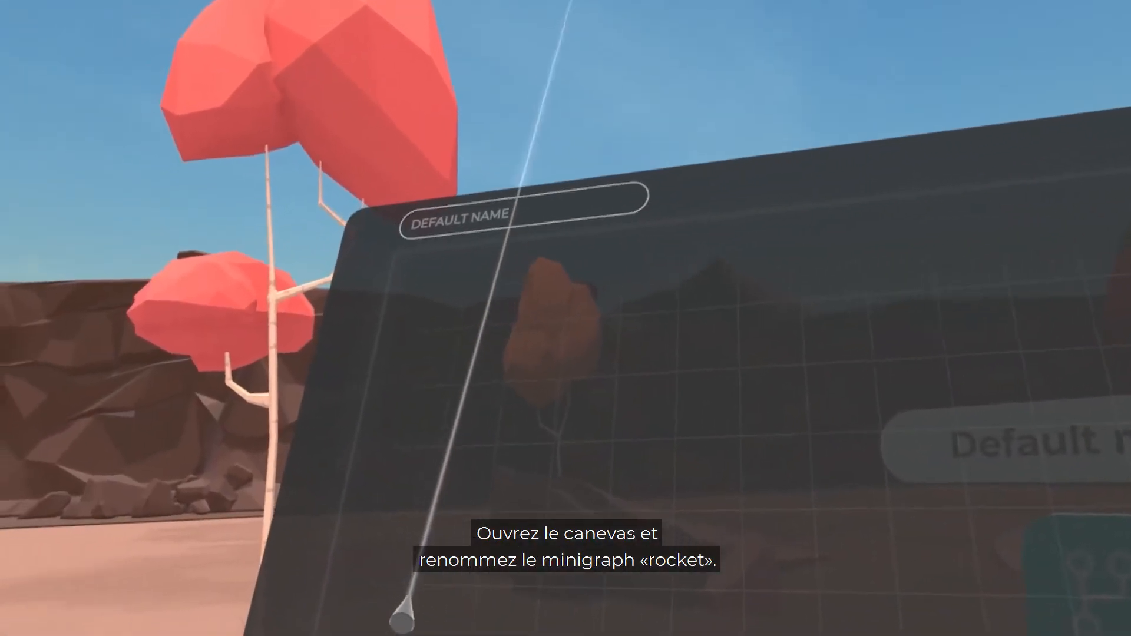
Step: Rename the minigraph as "rocket"
left_click(514, 204)
key("BackSpace")
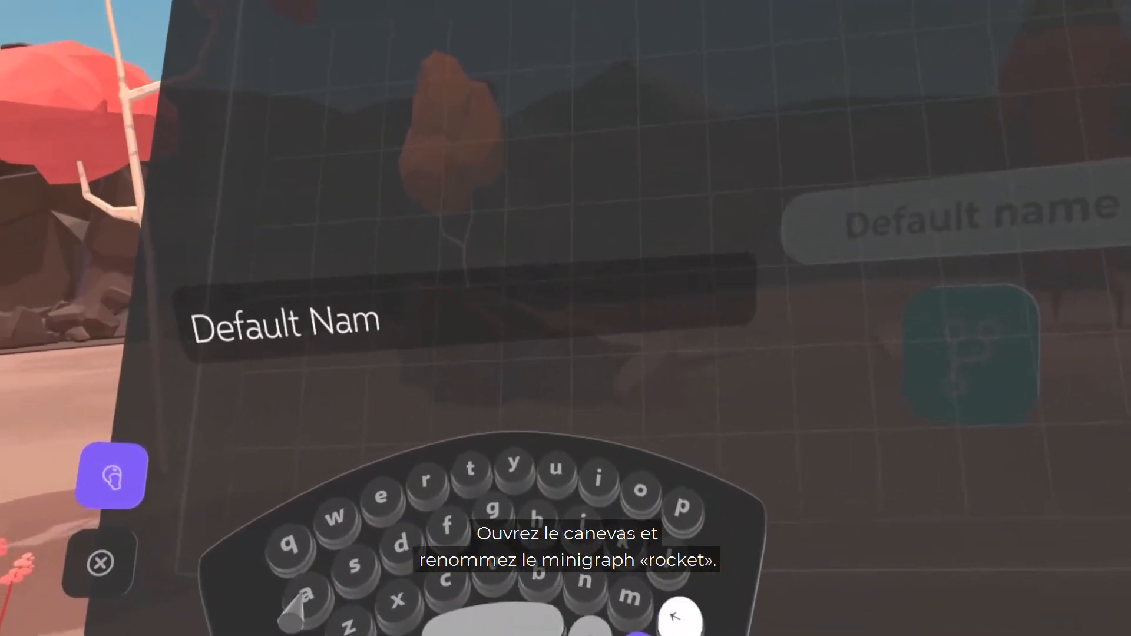
key("BackSpace")
key("BackSpace")
key("BackSpace")
key("BackSpace")
key("BackSpace")
key("BackSpace")
key("BackSpace")
key("BackSpace")
key("BackSpace")
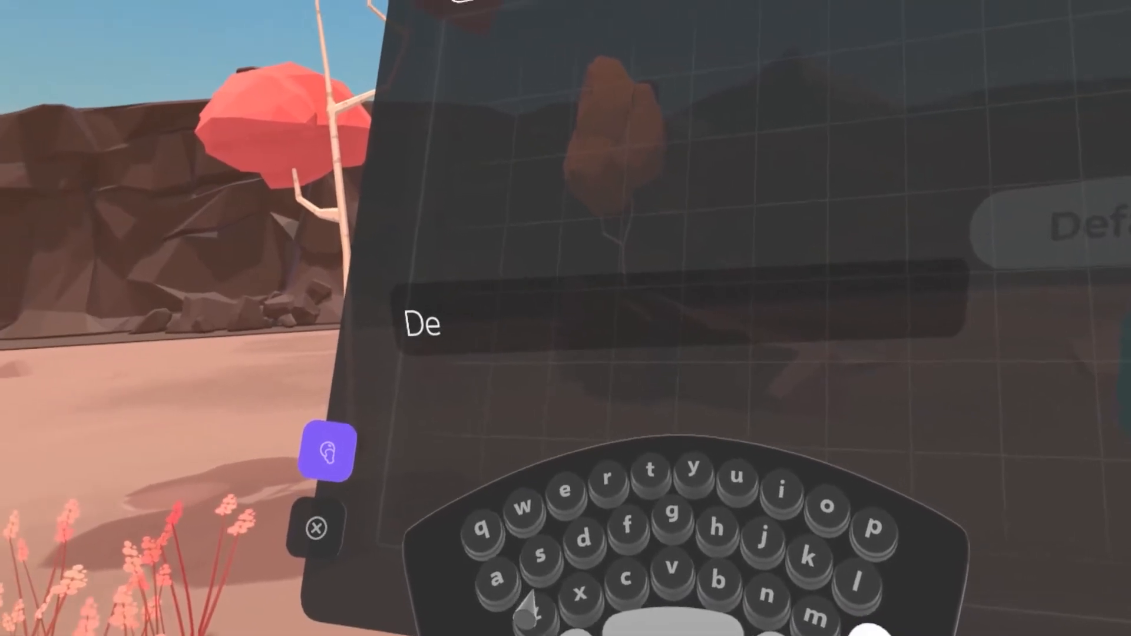
key("BackSpace")
key("BackSpace")
type("ro")
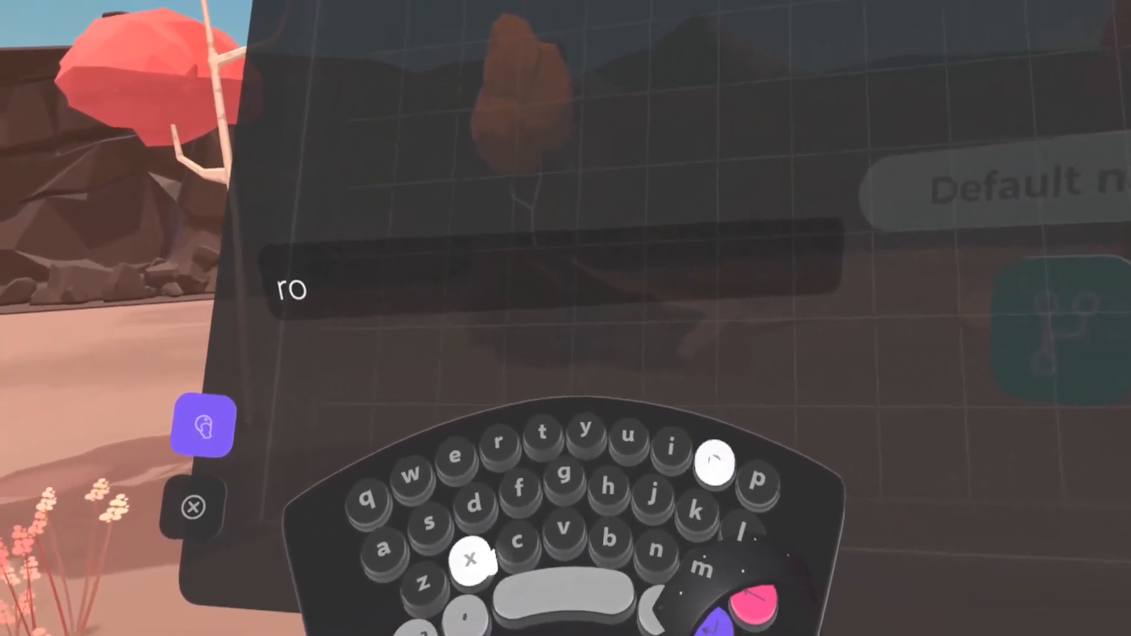
type("cke")
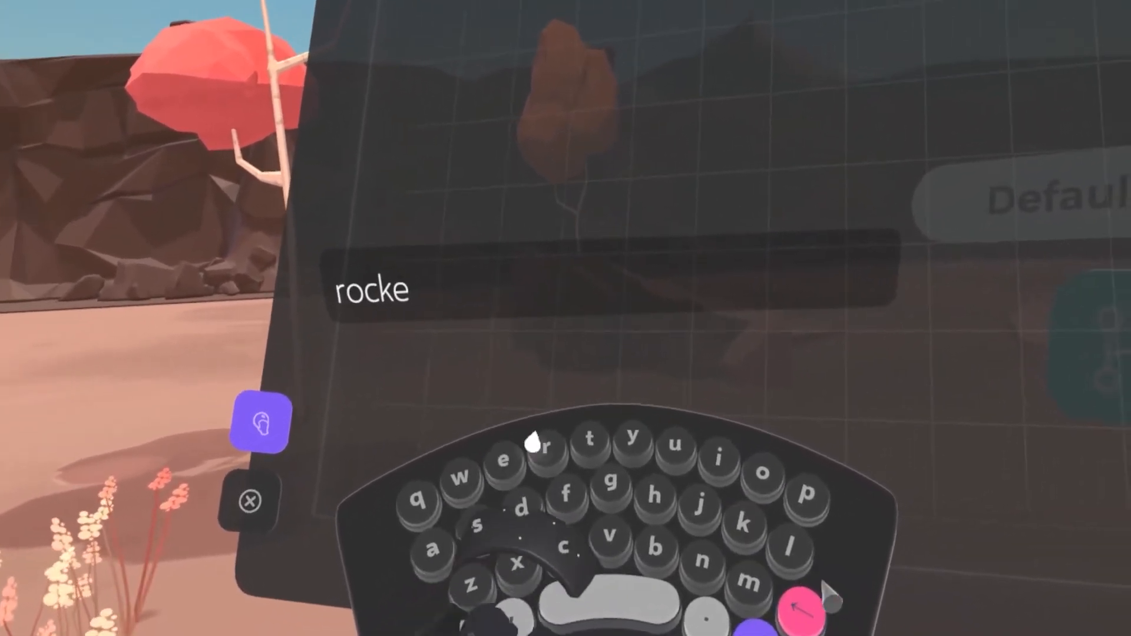
type("t")
key("Return")
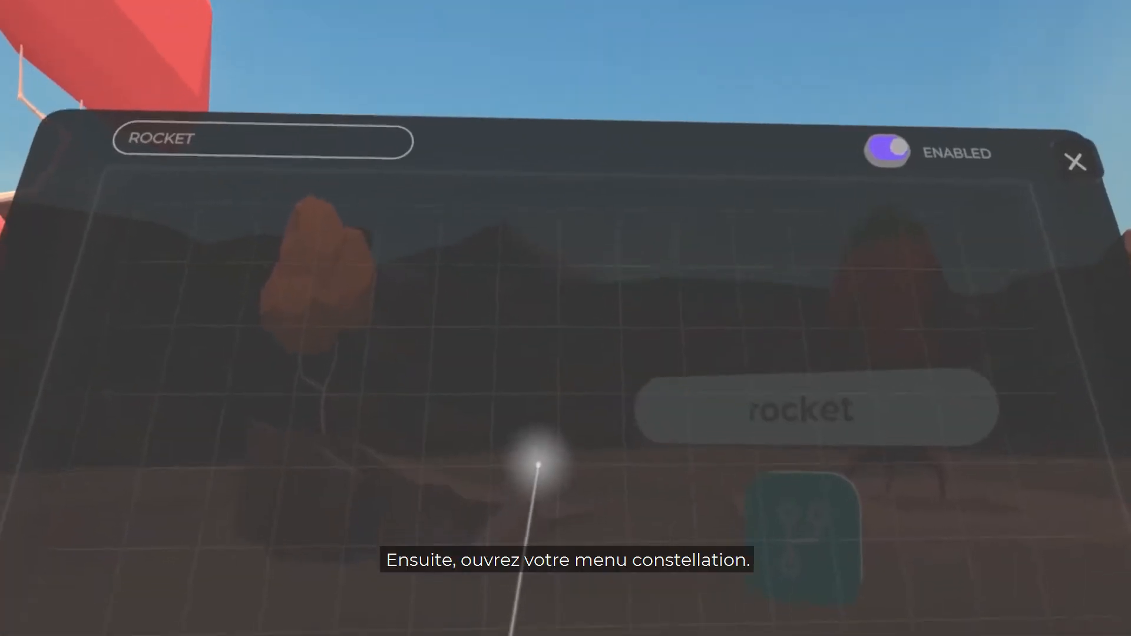
Step: Add a 3D object reference node to the canvas that points to the red button in the scene
left_click(539, 466)
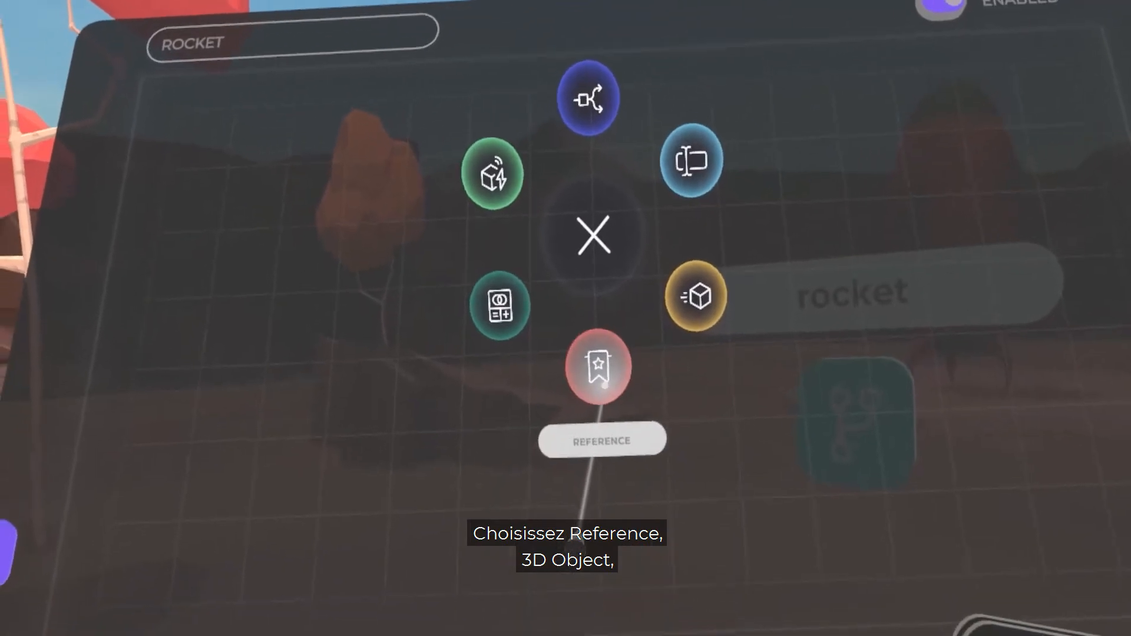
left_click(600, 375)
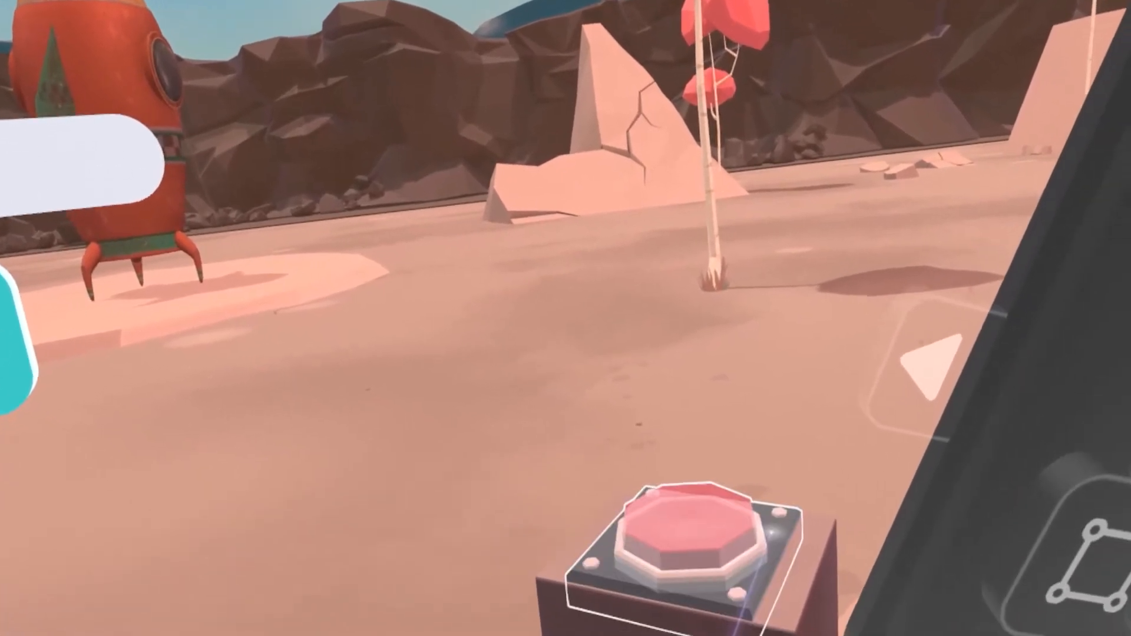
left_click(790, 528)
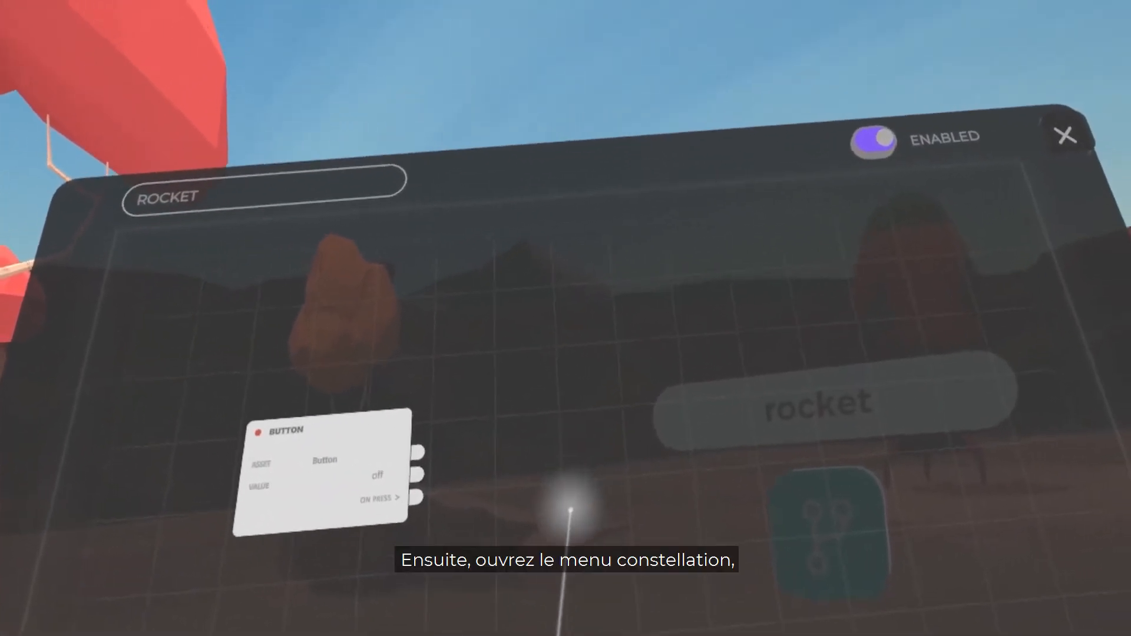
Step: Add a Limit flow control node and connect the Button node's On Press output to its Flow In
left_click(570, 509)
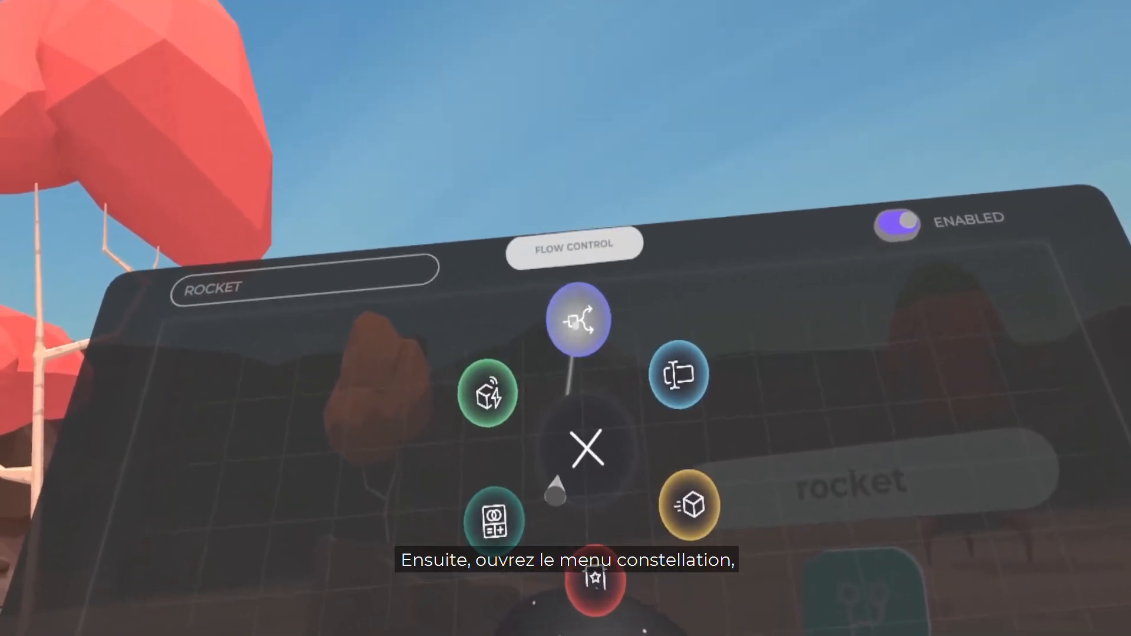
left_click(582, 289)
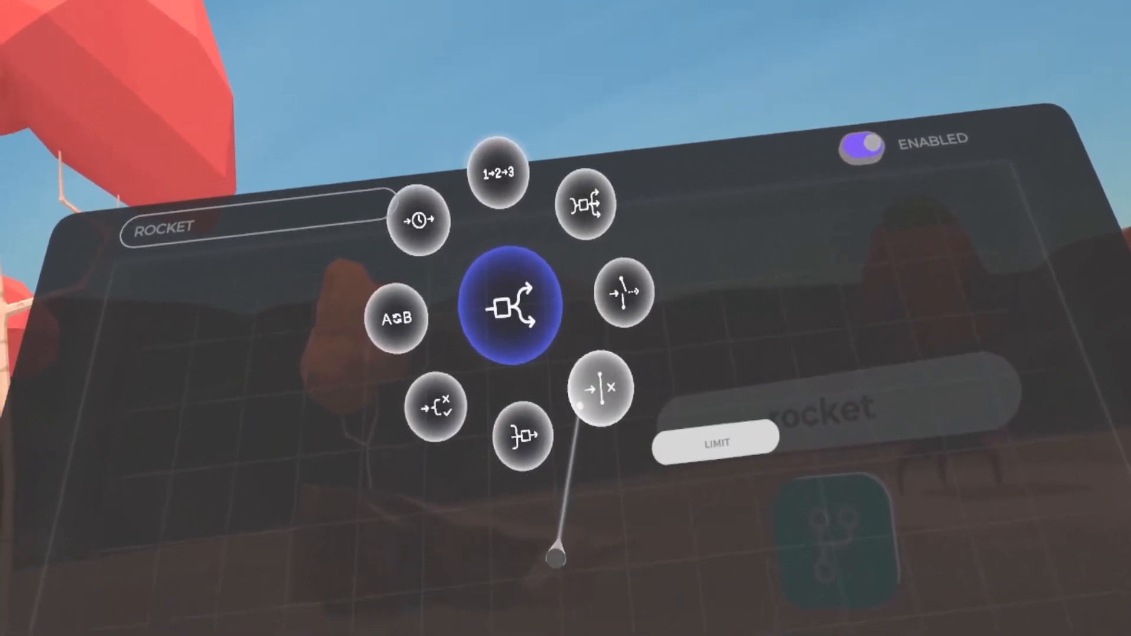
left_click(584, 439)
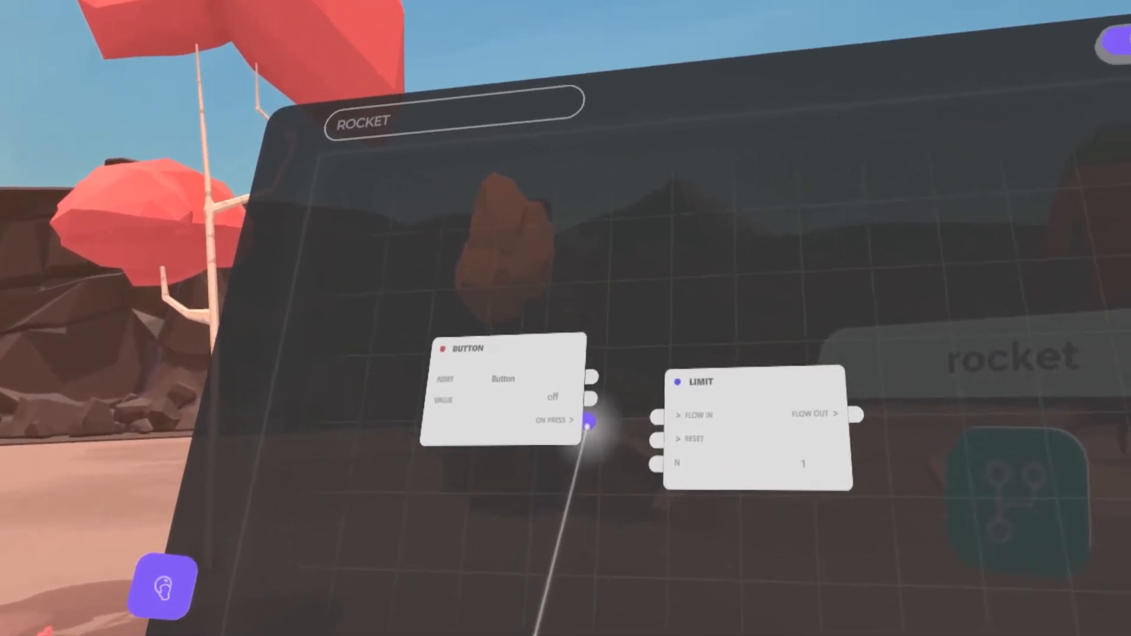
left_click_drag(588, 421, 616, 419)
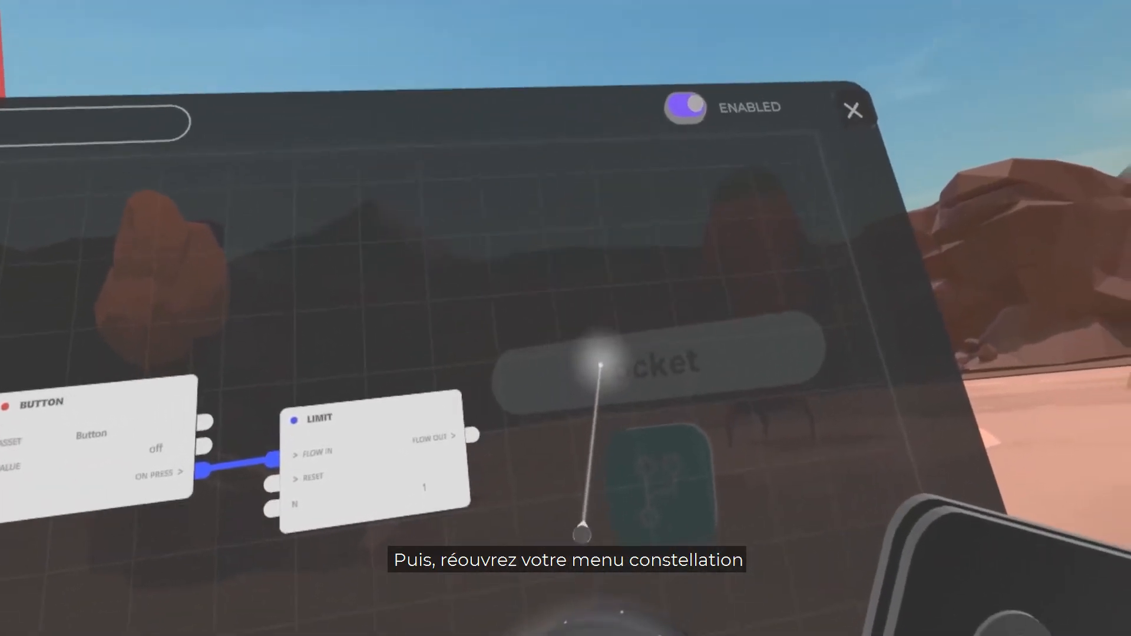
Step: Add an asset reference node to the canvas that points to the rocket in the scene
left_click(597, 365)
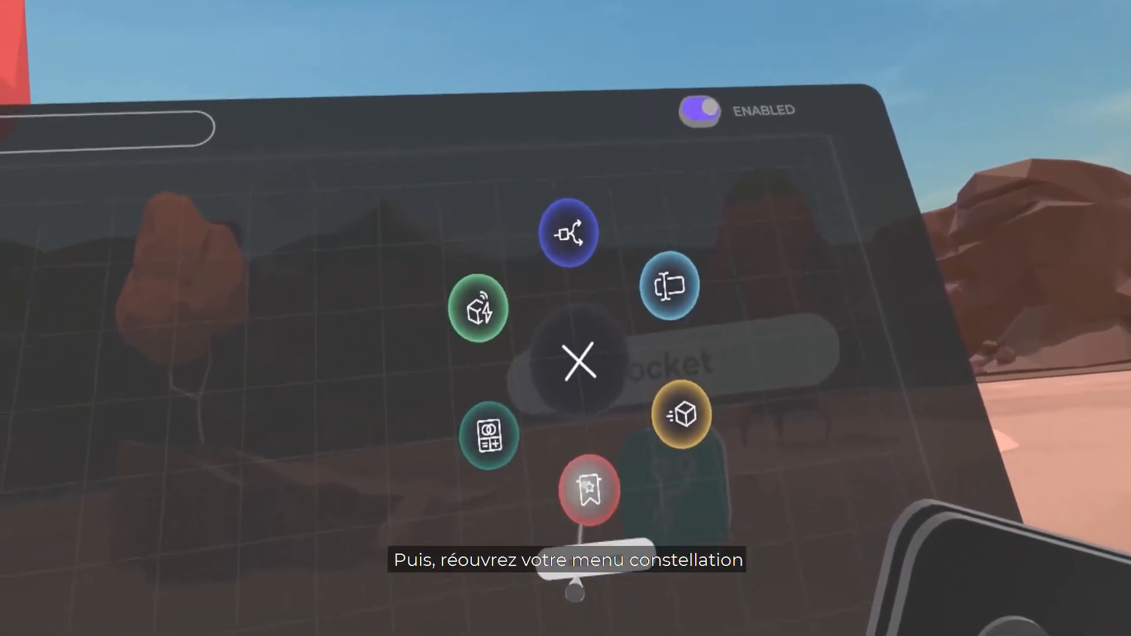
left_click(606, 498)
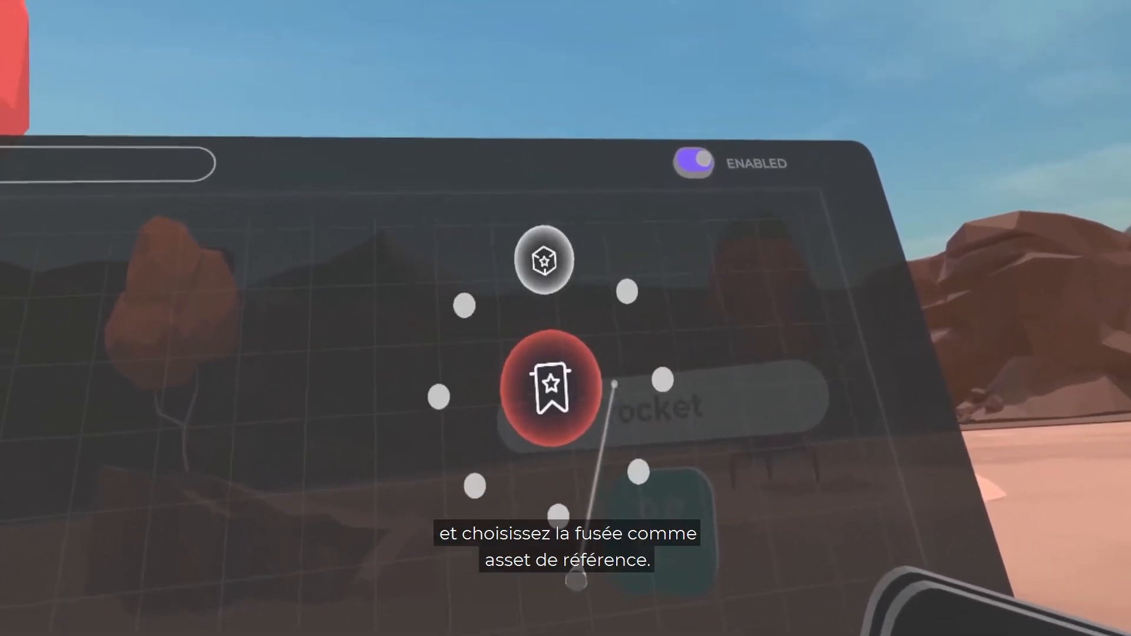
left_click(566, 274)
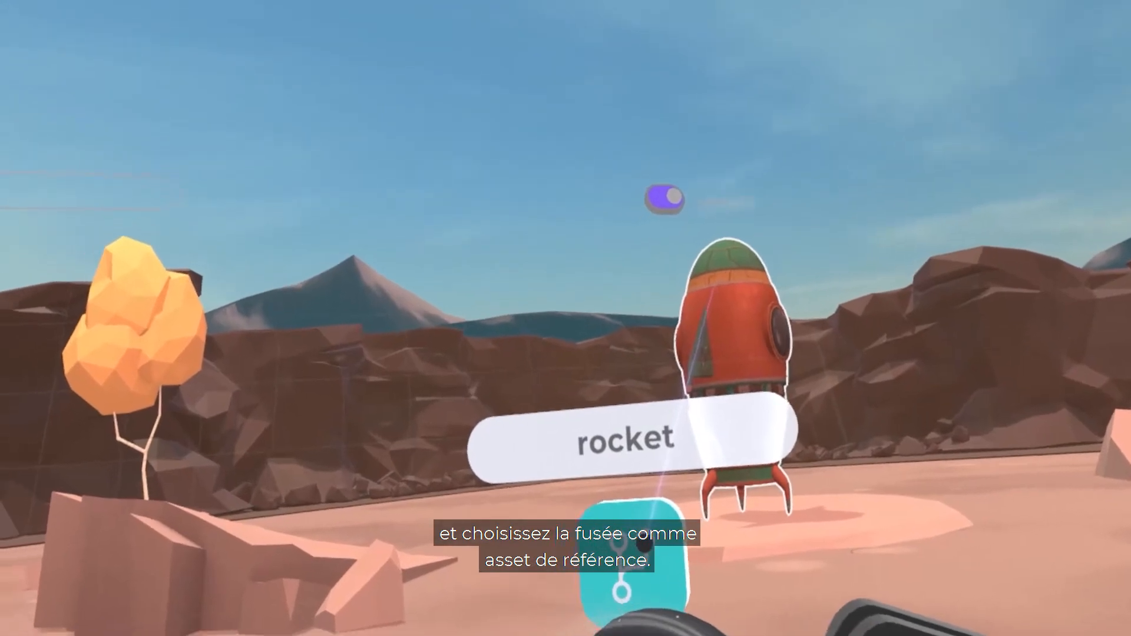
left_click(716, 330)
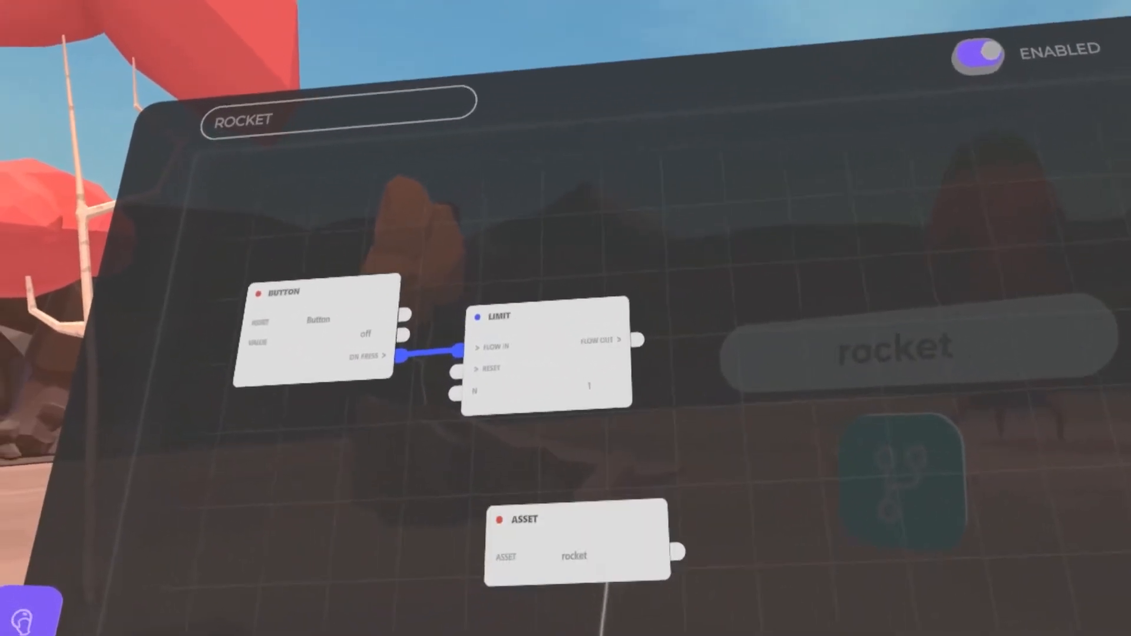
Step: Add a Transform action node to the canvas and check the rocket's current position in its remix properties
left_click(613, 363)
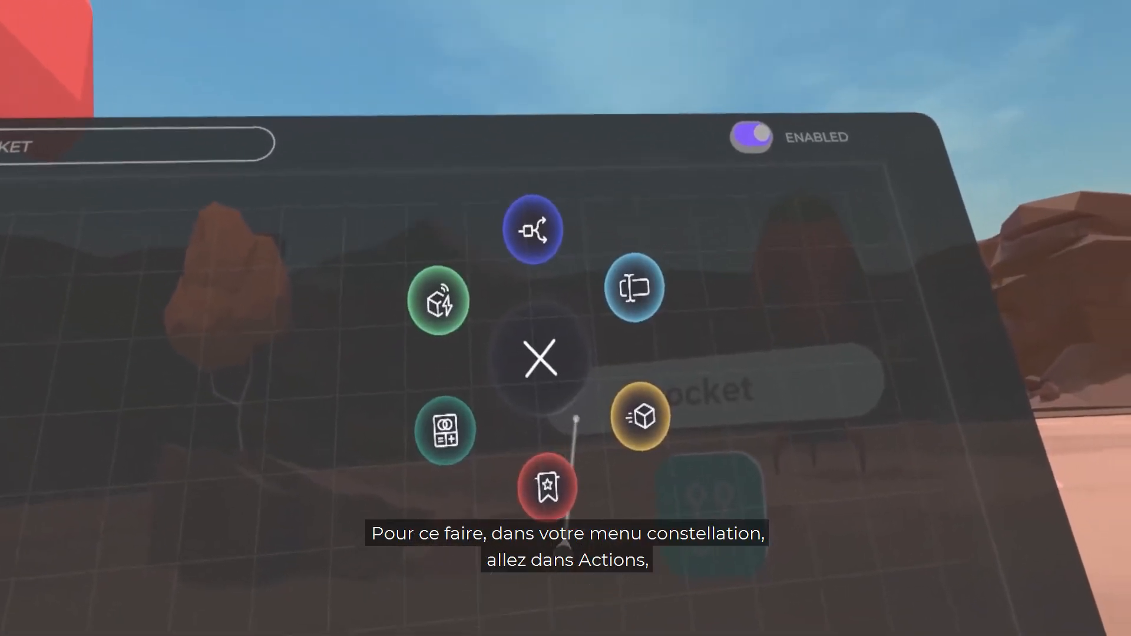
left_click(579, 473)
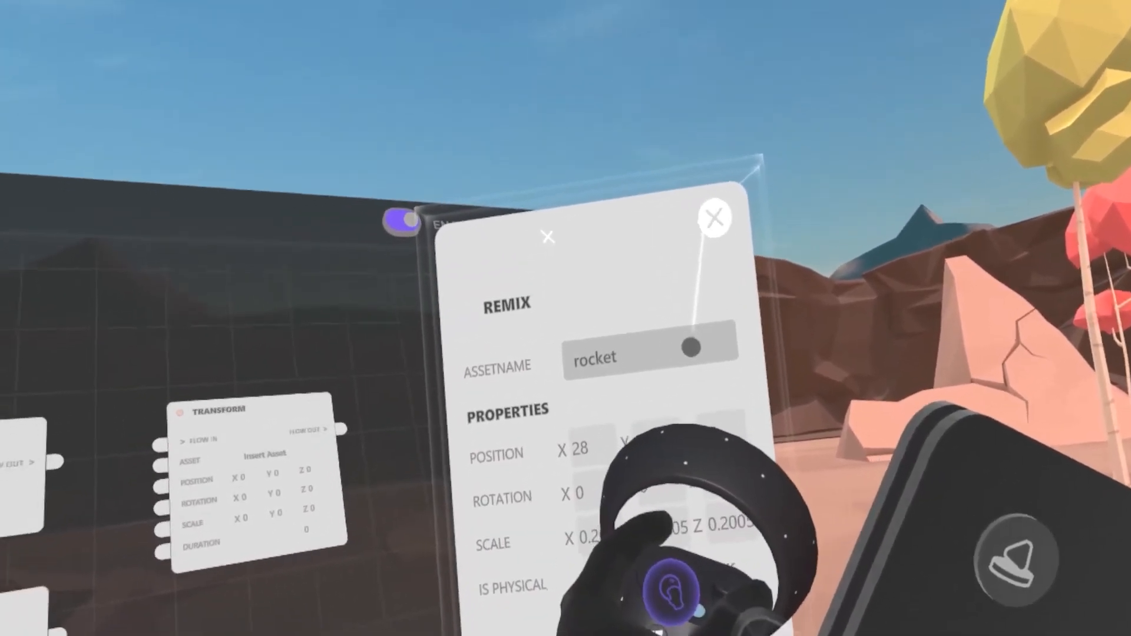
left_click(714, 218)
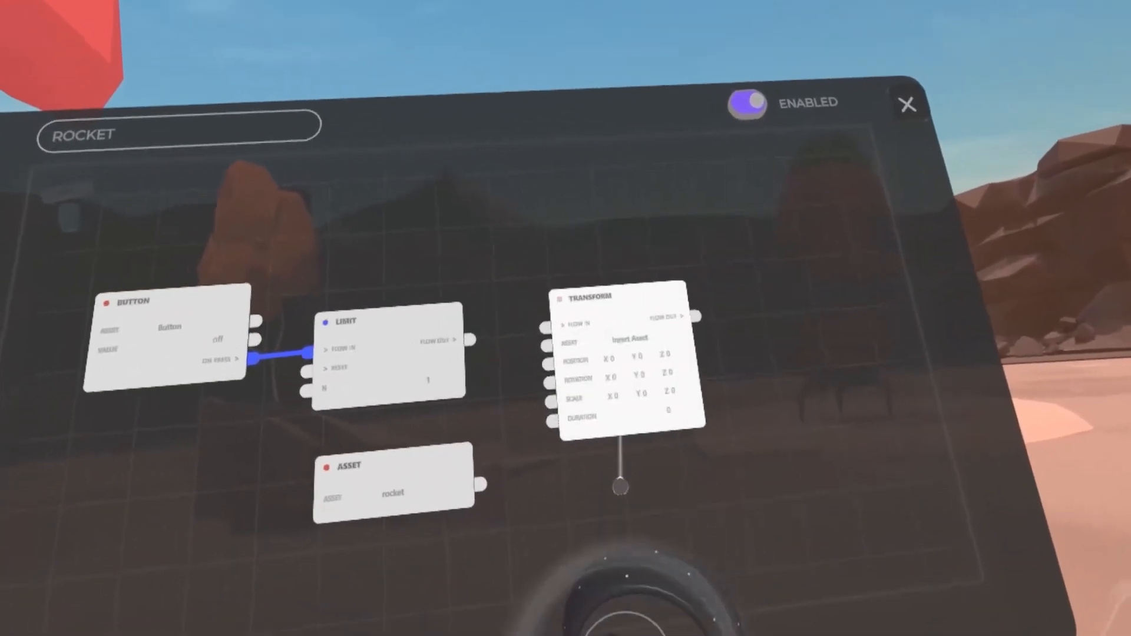
Step: Set the Transform node's position to X 28, Y 100 and Z 27
left_click(620, 433)
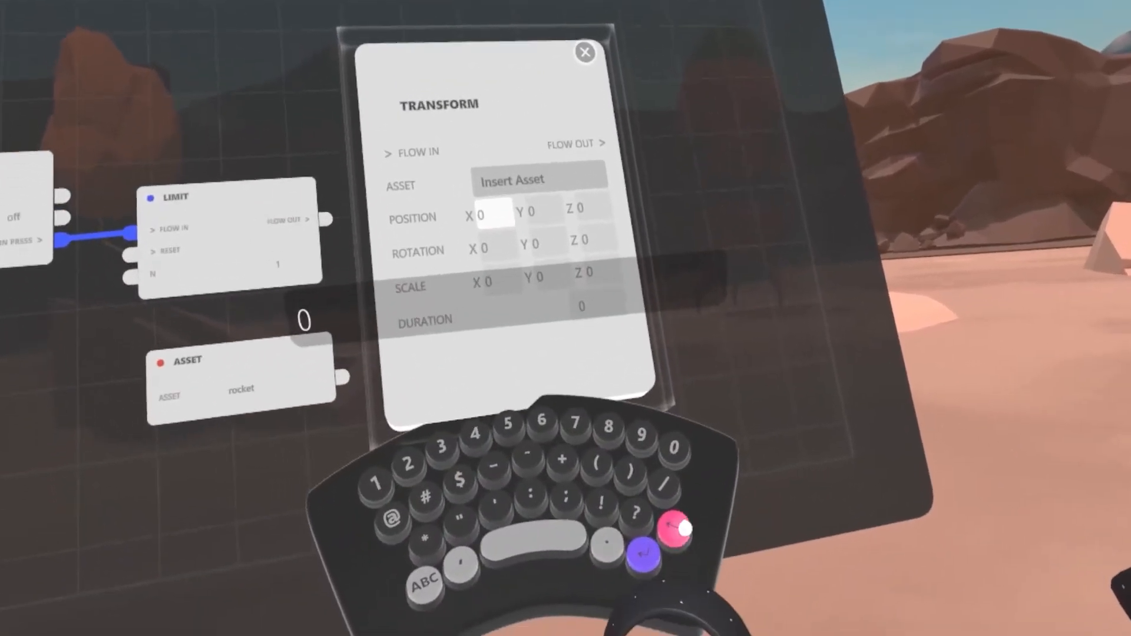
type("28")
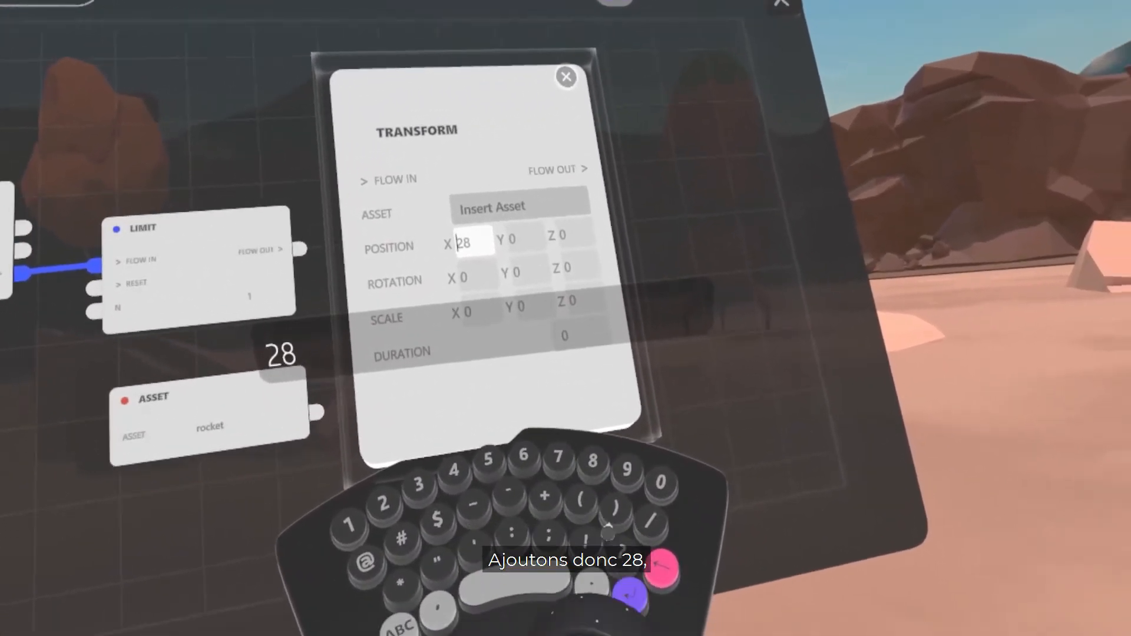
key("Return")
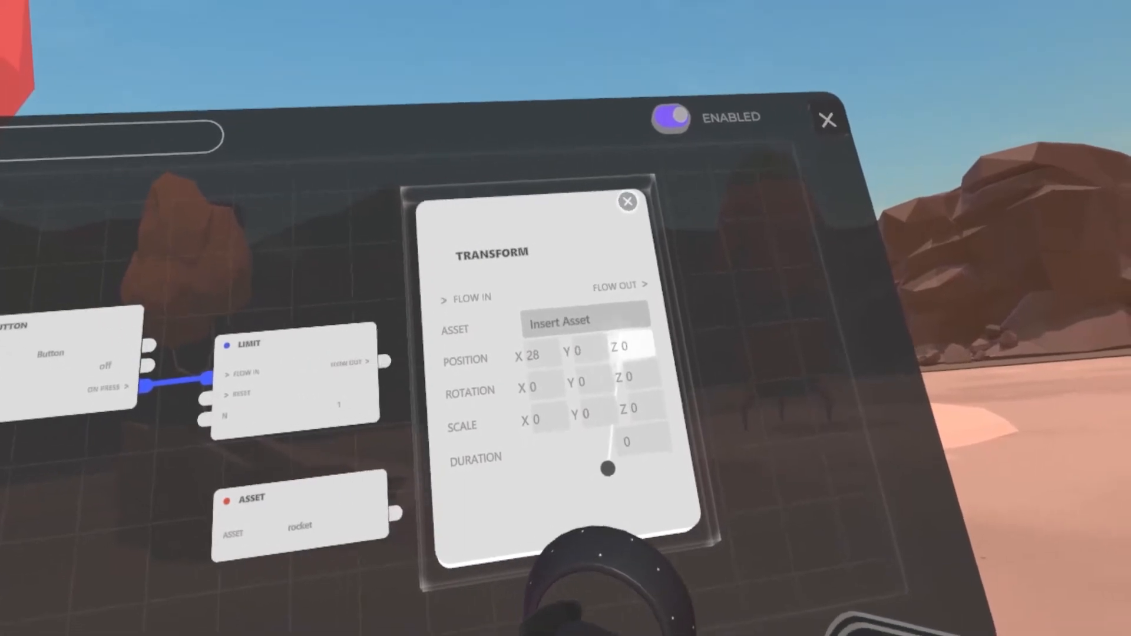
left_click(624, 343)
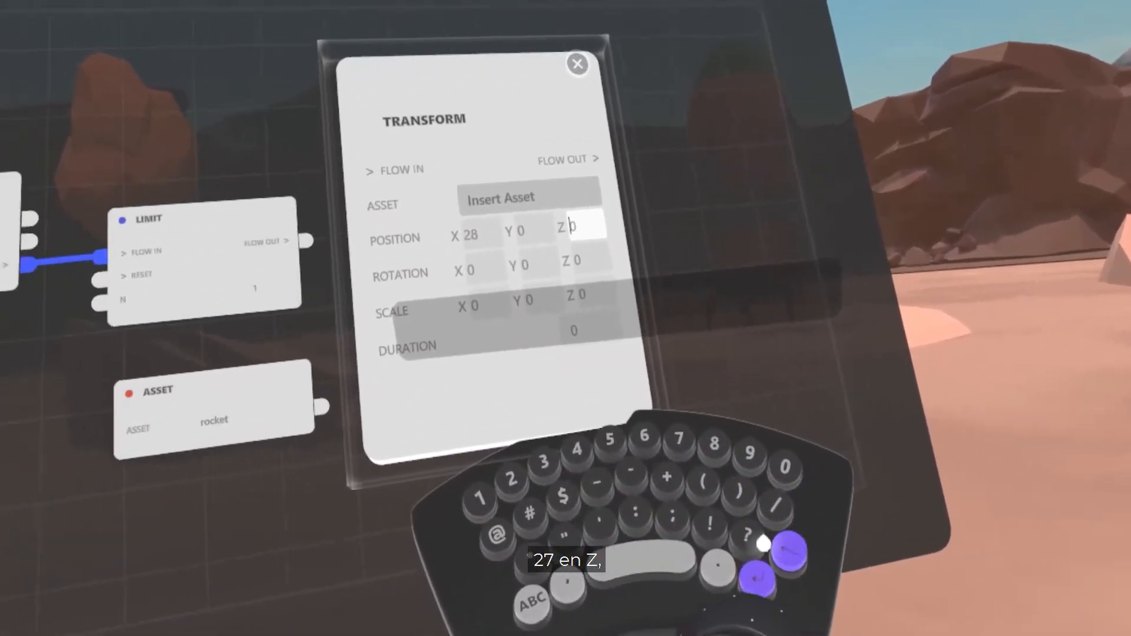
type("26")
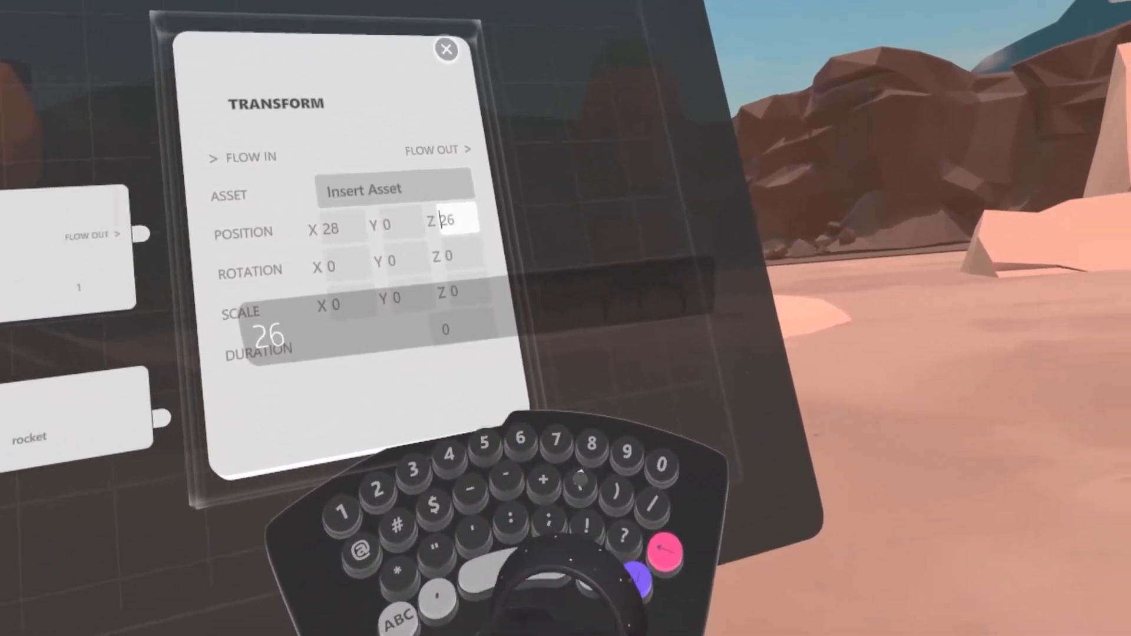
key("BackSpace")
type("7")
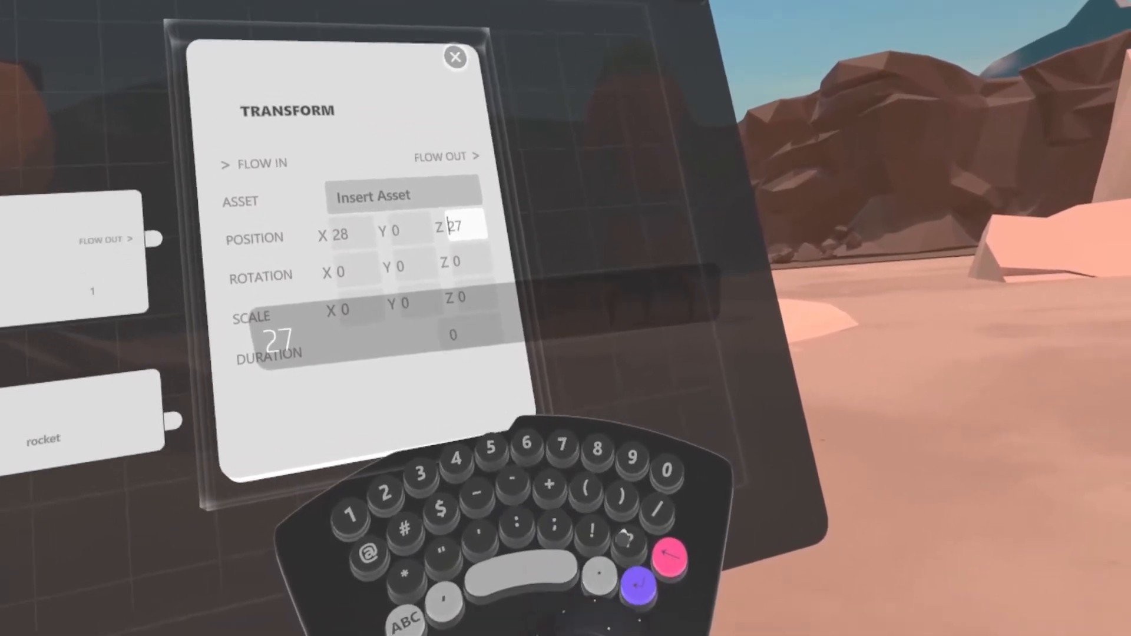
key("Return")
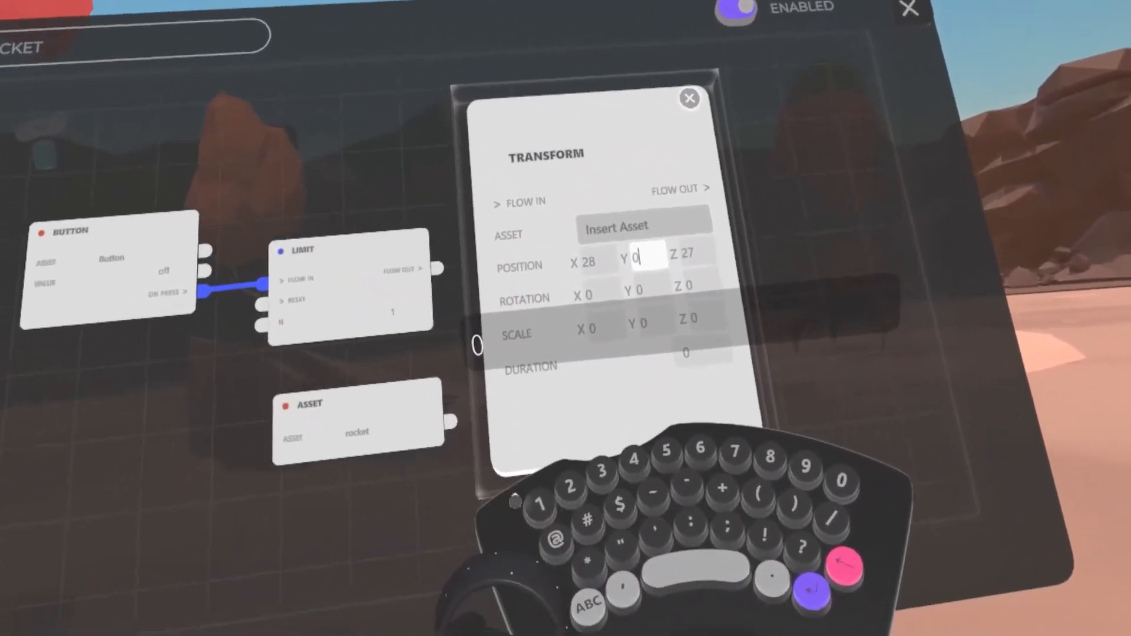
type("100")
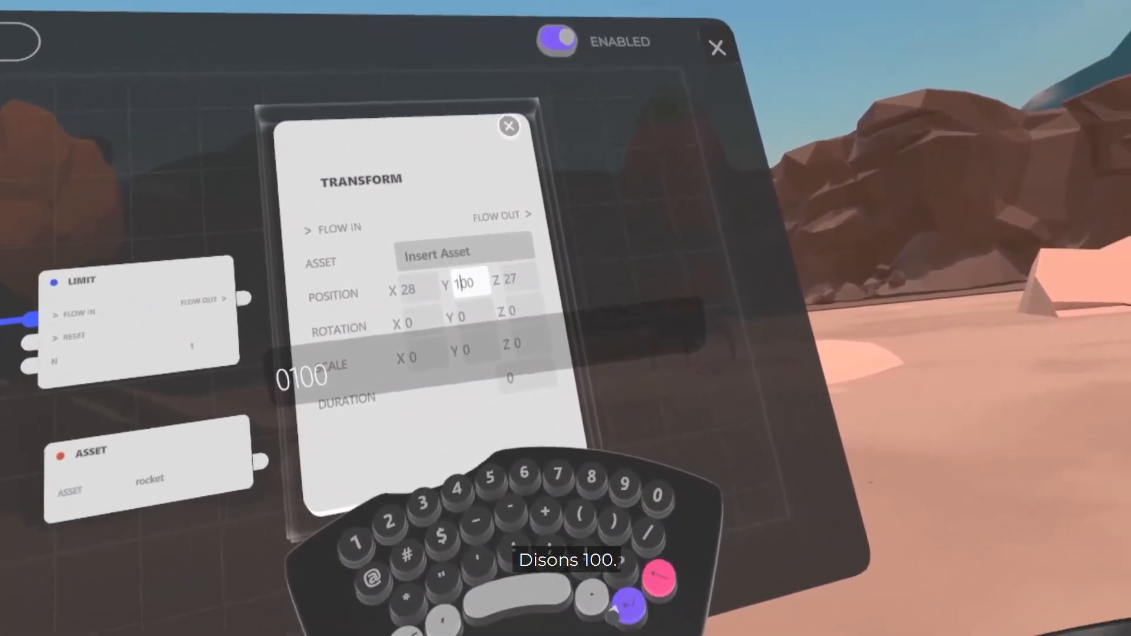
key("Return")
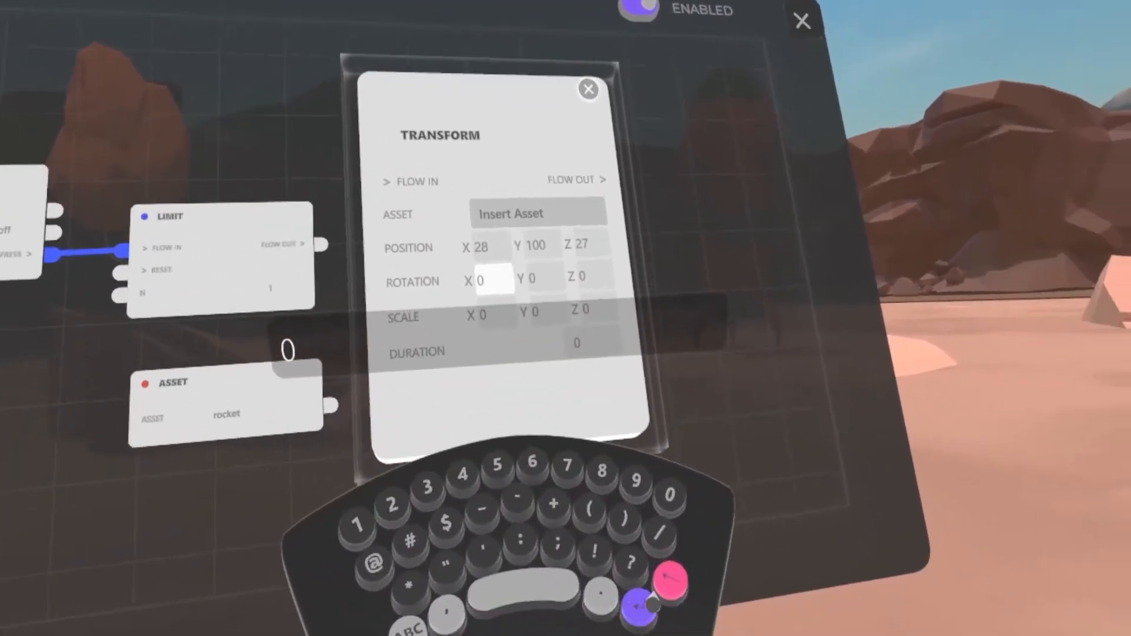
Step: Set the Transform node's rotation X to 45 and its duration to 100 seconds
type("45")
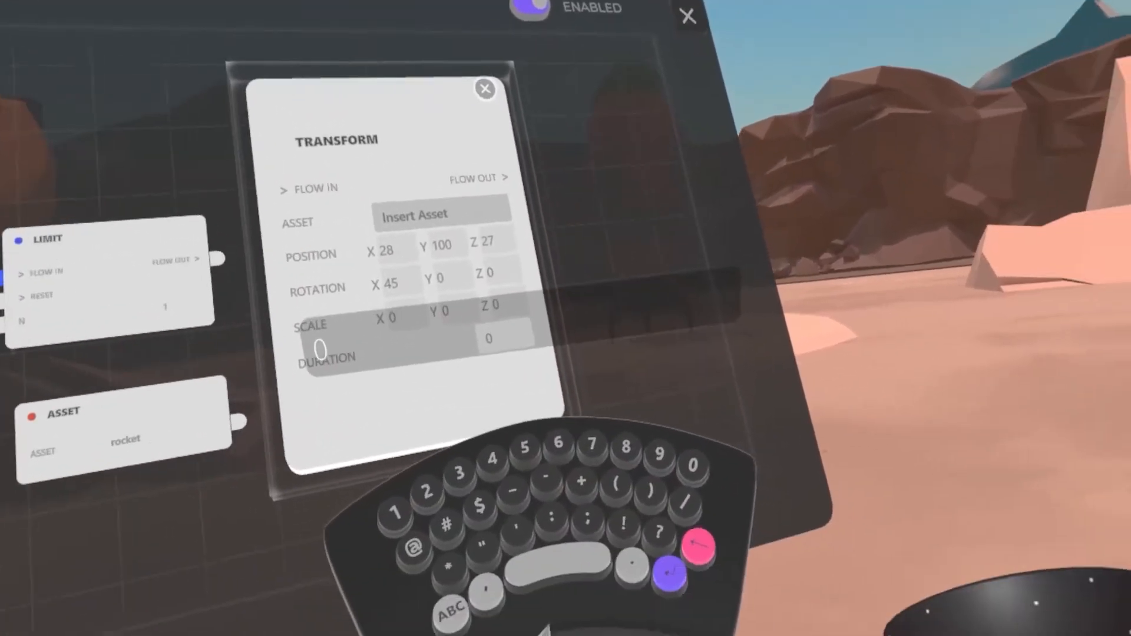
key("BackSpace")
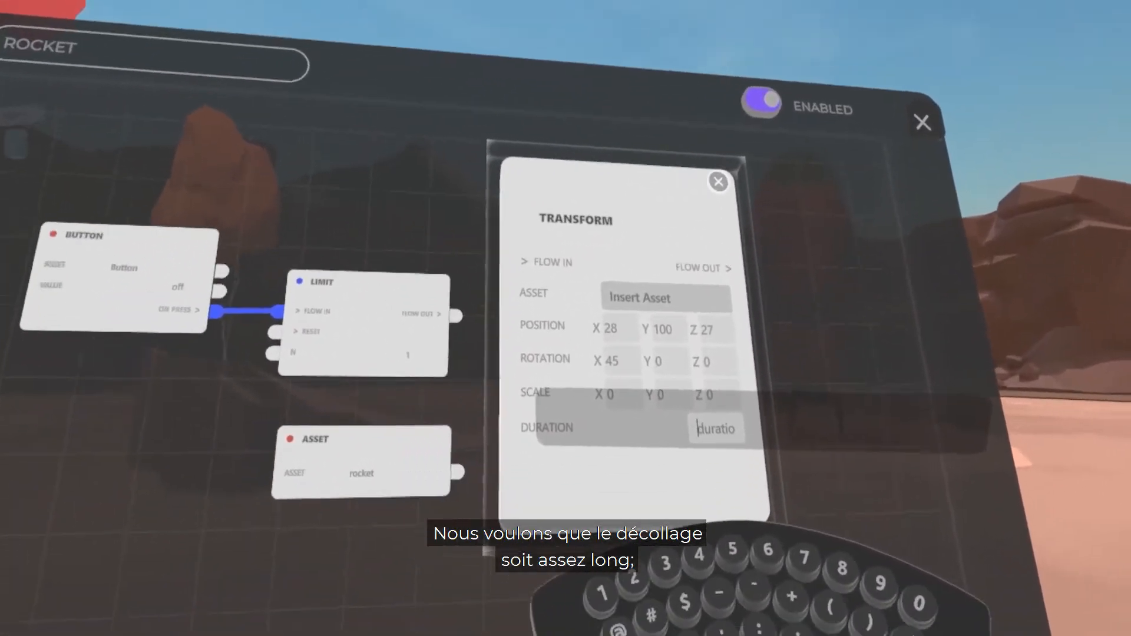
type("100")
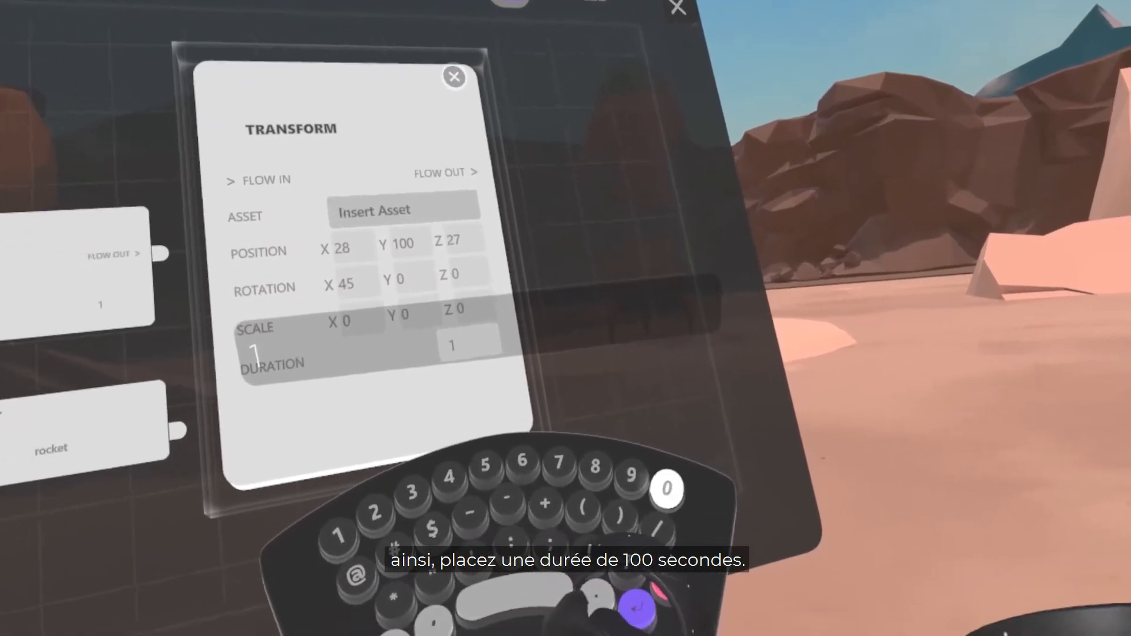
key("Return")
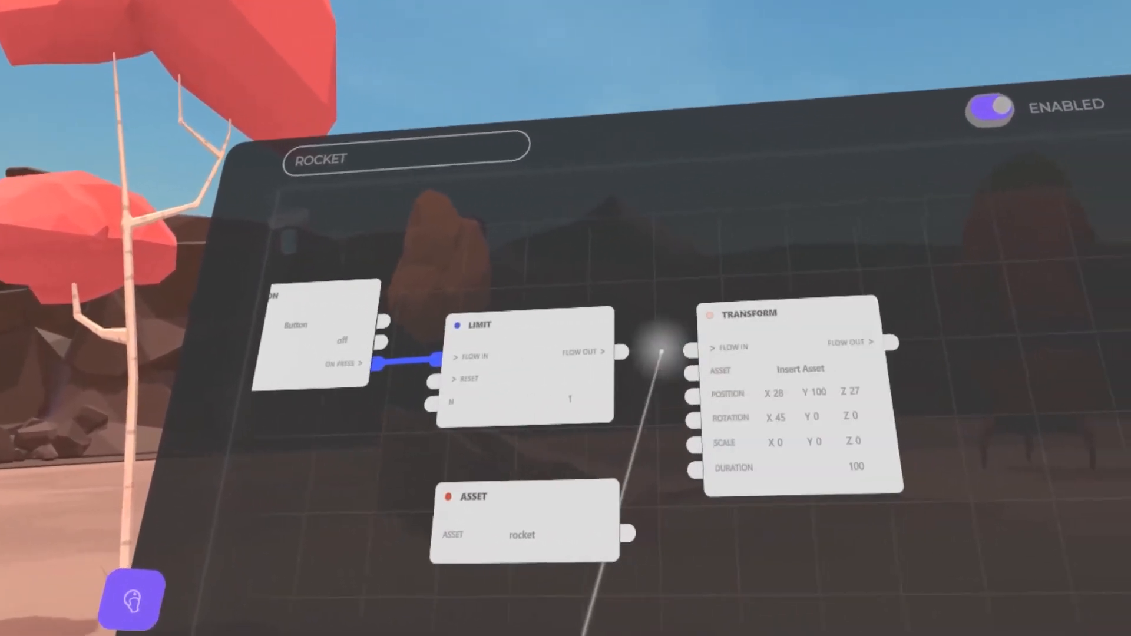
Step: Connect the Limit node's Flow Out to the Transform node's Flow In and the rocket asset to its Asset input
left_click_drag(636, 356, 661, 361)
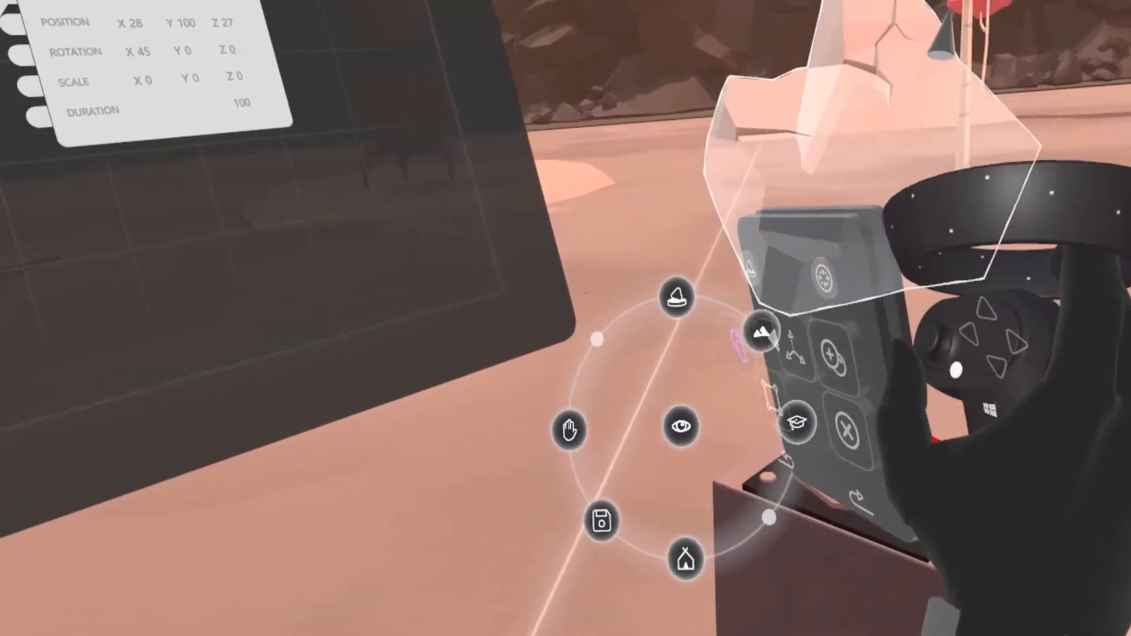
Step: Save the scene and switch to Preview mode to test the rocket's takeoff
left_click(596, 493)
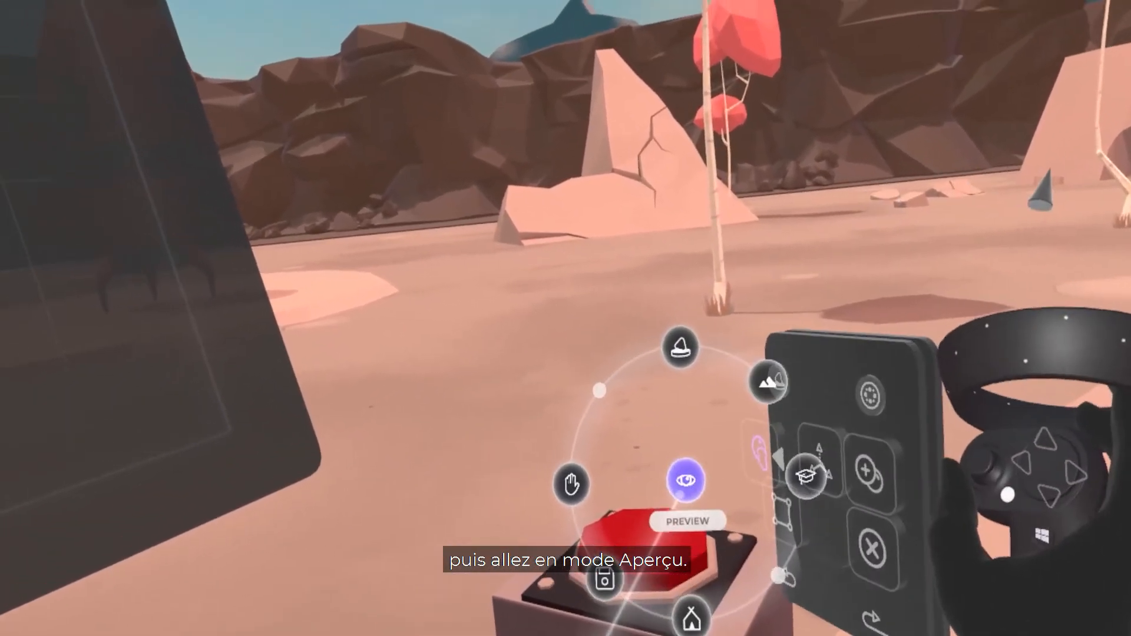
left_click(685, 480)
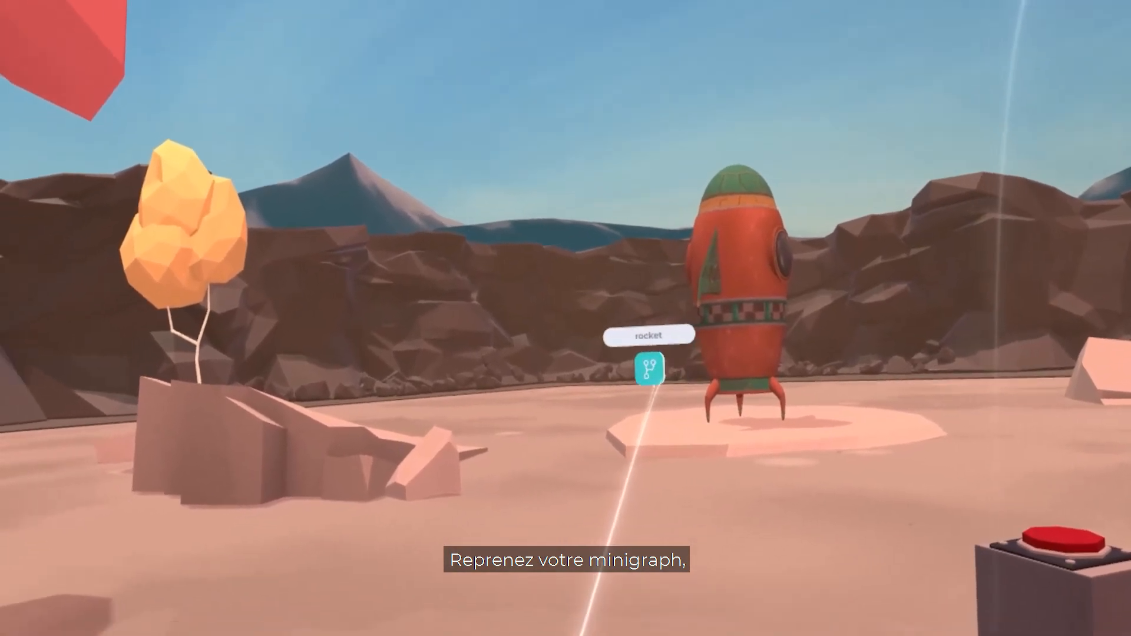
Step: Reopen the rocket minigraph and add a Delay flow control node with a duration of 5 seconds
left_click(650, 369)
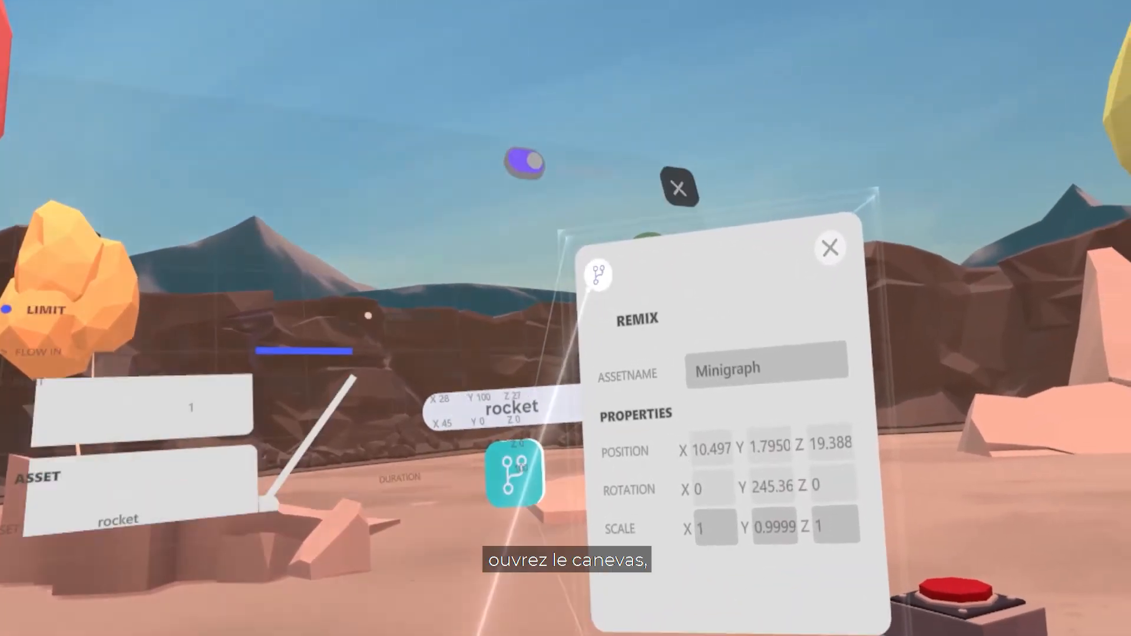
left_click(598, 274)
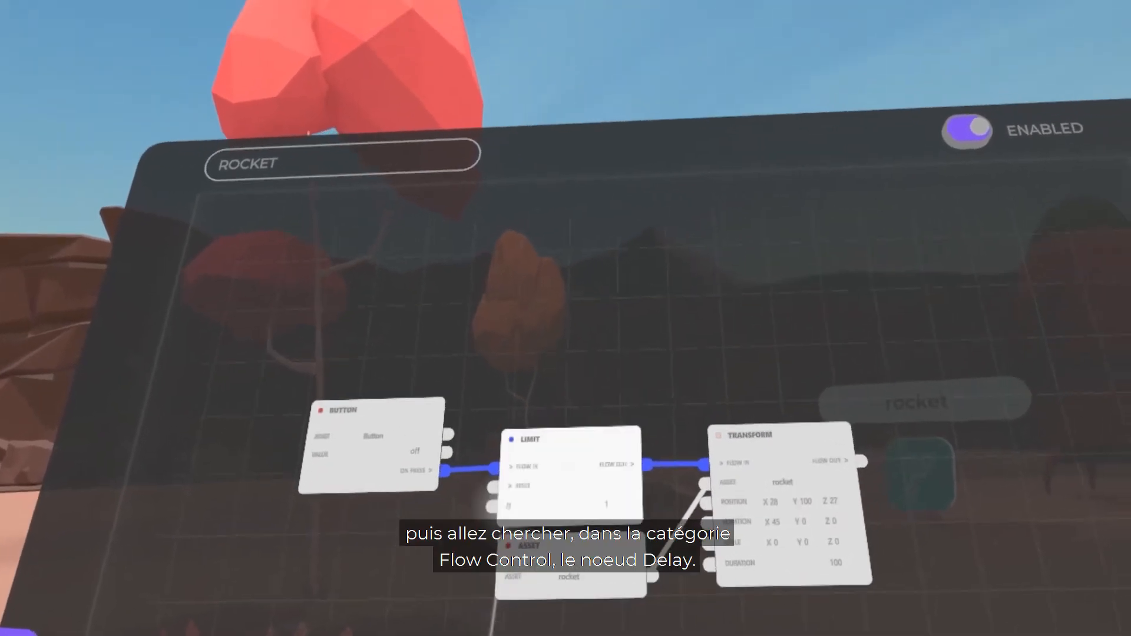
left_click(563, 472)
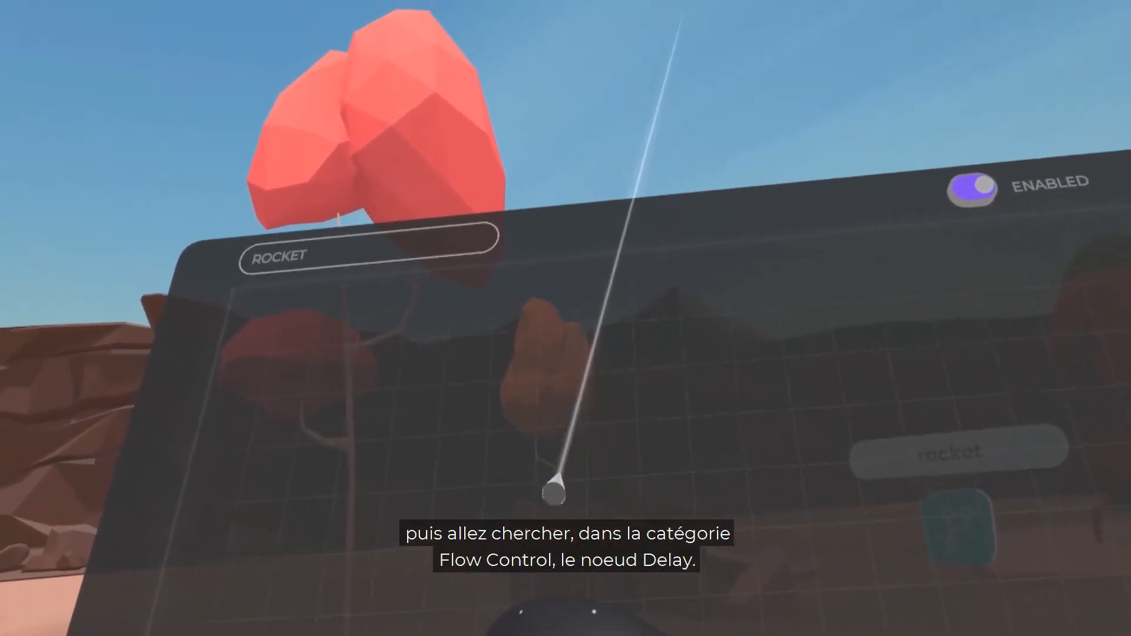
left_click(630, 279)
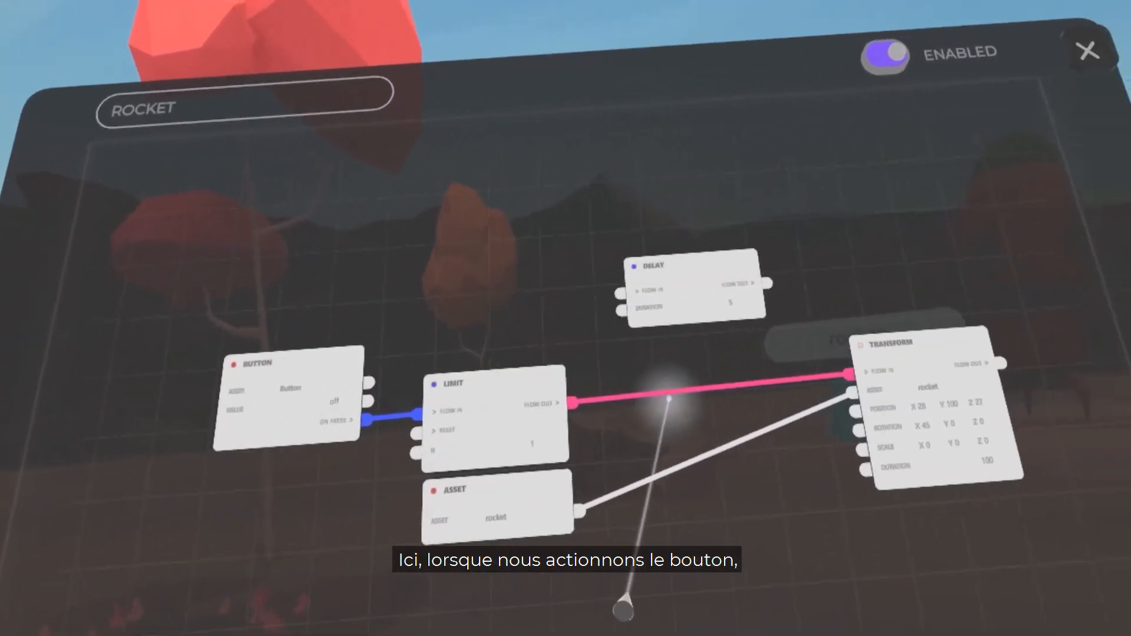
Step: Remove the direct link between the Limit and Transform nodes and route the flow from Limit through Delay into Transform
left_click_drag(669, 399, 622, 383)
mouse_move(568, 522)
left_mouse_down()
mouse_move(583, 513)
mouse_move(554, 512)
left_mouse_up()
left_click_drag(691, 331, 760, 350)
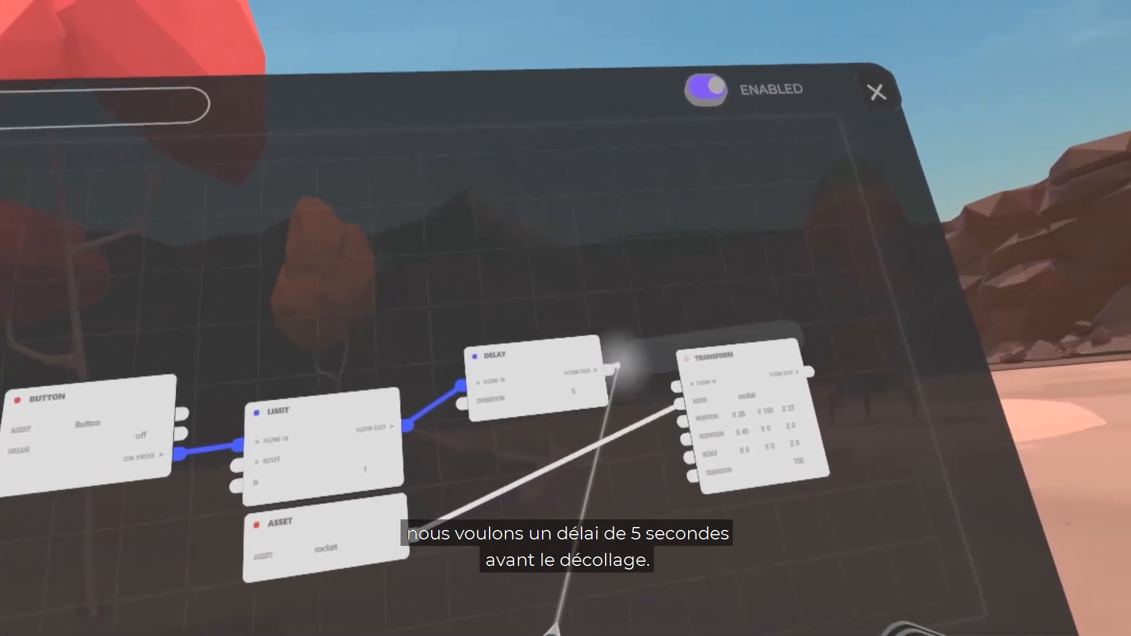
left_click_drag(613, 366, 633, 379)
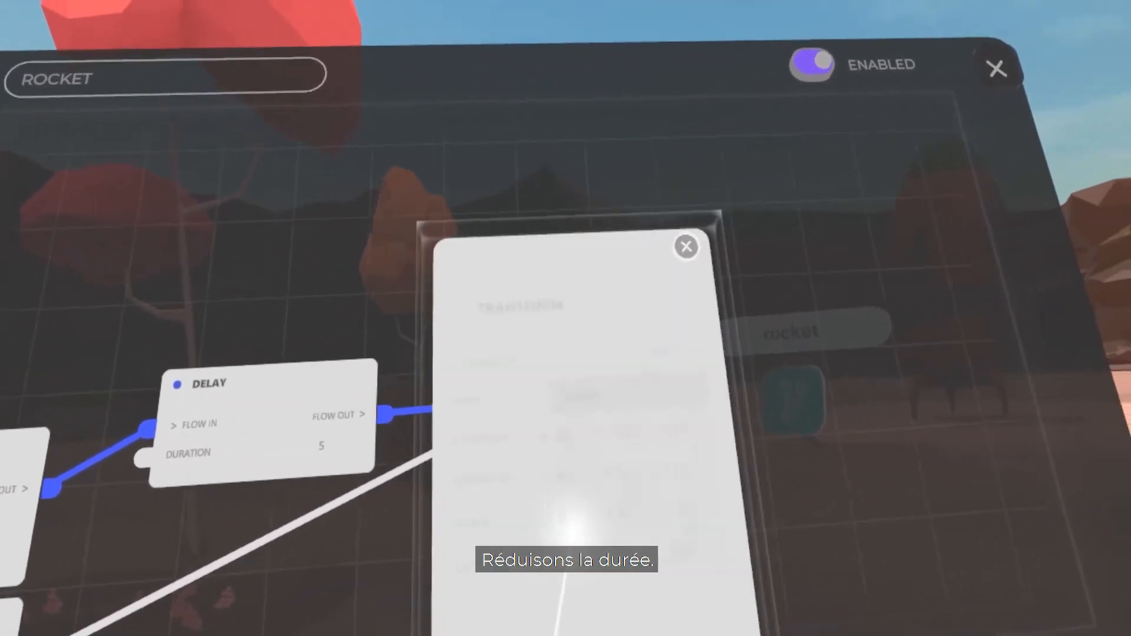
Step: Reduce the Transform node's duration to 50 seconds
key("BackSpace")
key("BackSpace")
key("BackSpace")
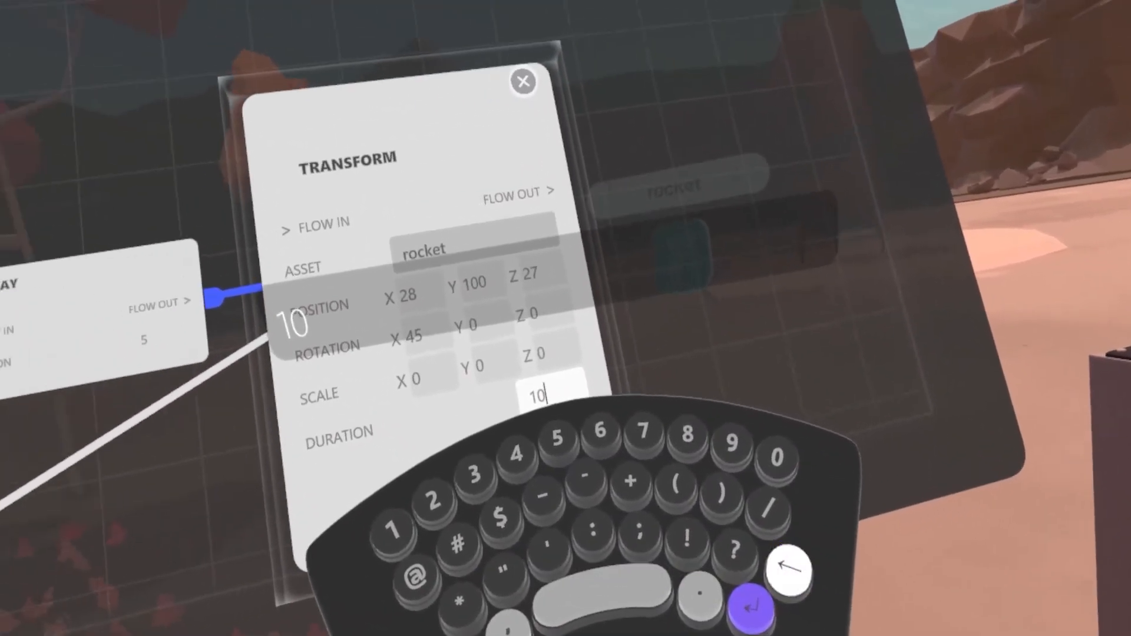
type("5")
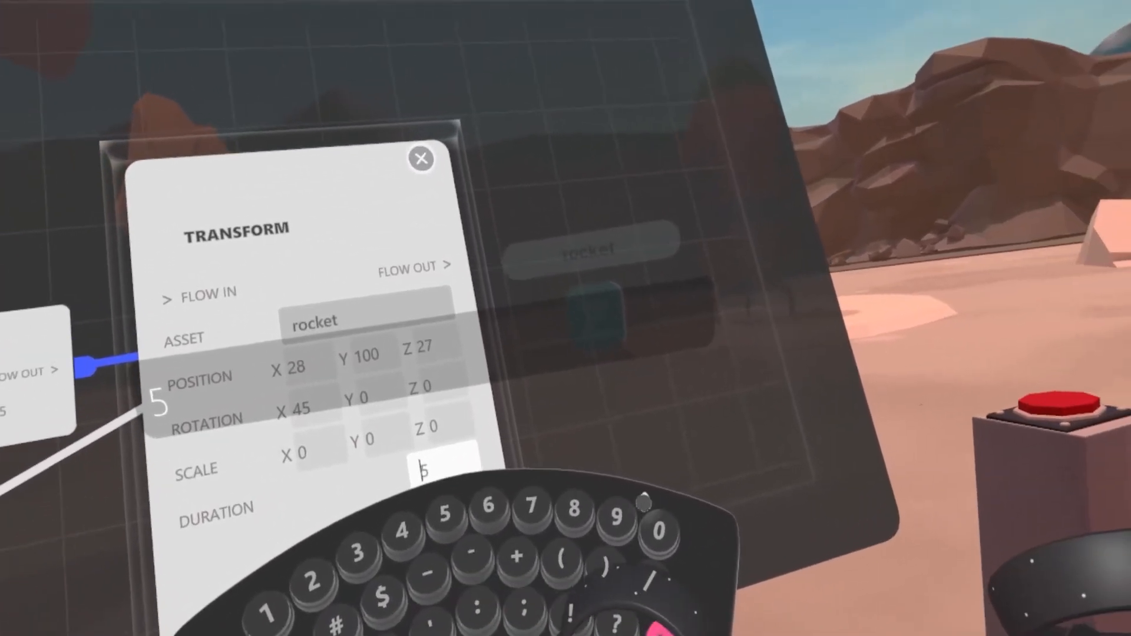
type("0")
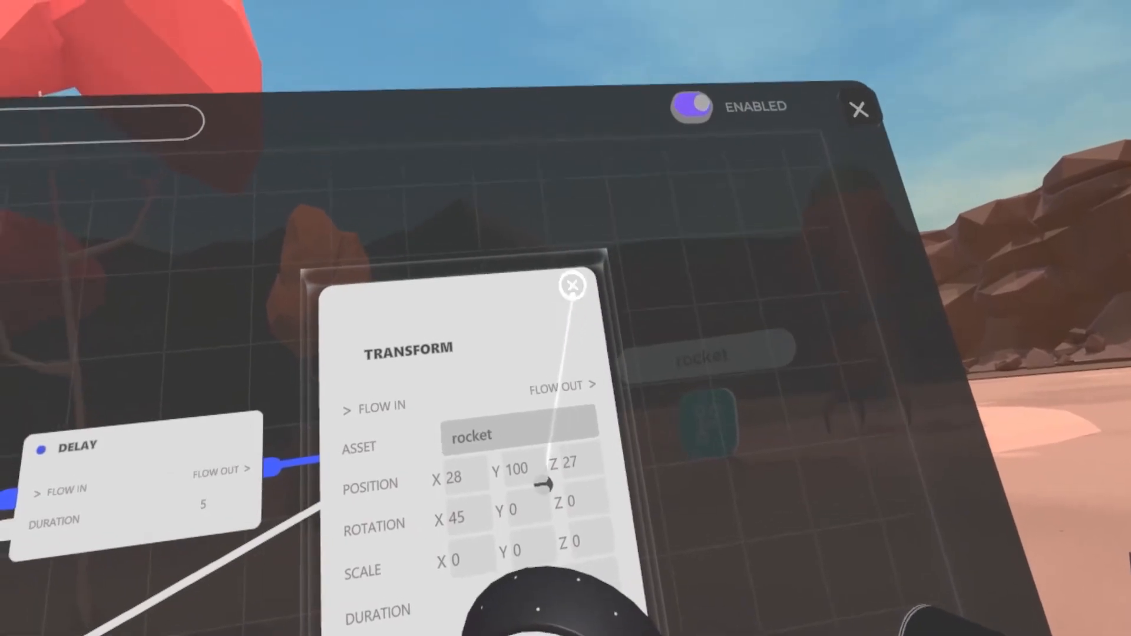